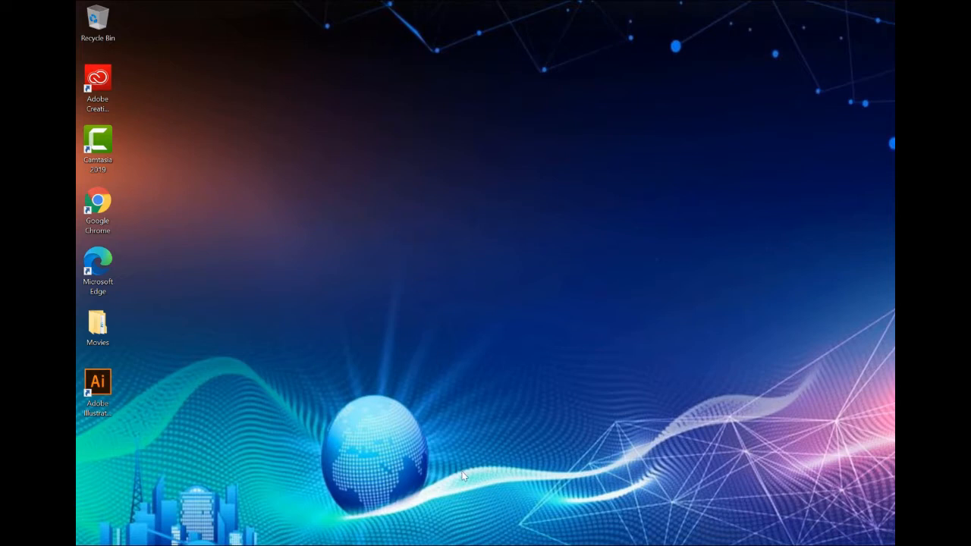
Switch to Google Chrome and look through the open Techcomnepal, Seekers Choice and TECHFAV YouTube pages.
{"action": "mouse_move", "coordinate": [471, 544]}
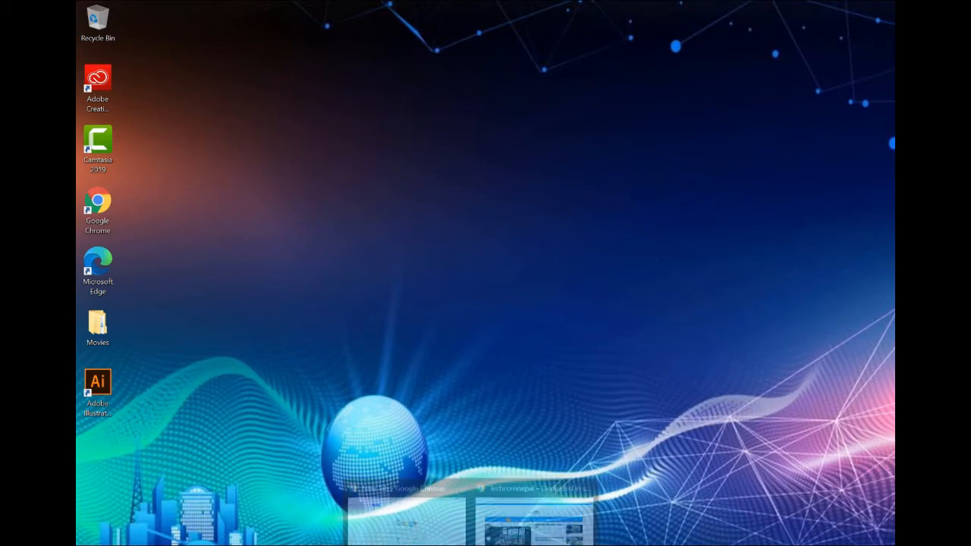
{"action": "left_click", "coordinate": [556, 530]}
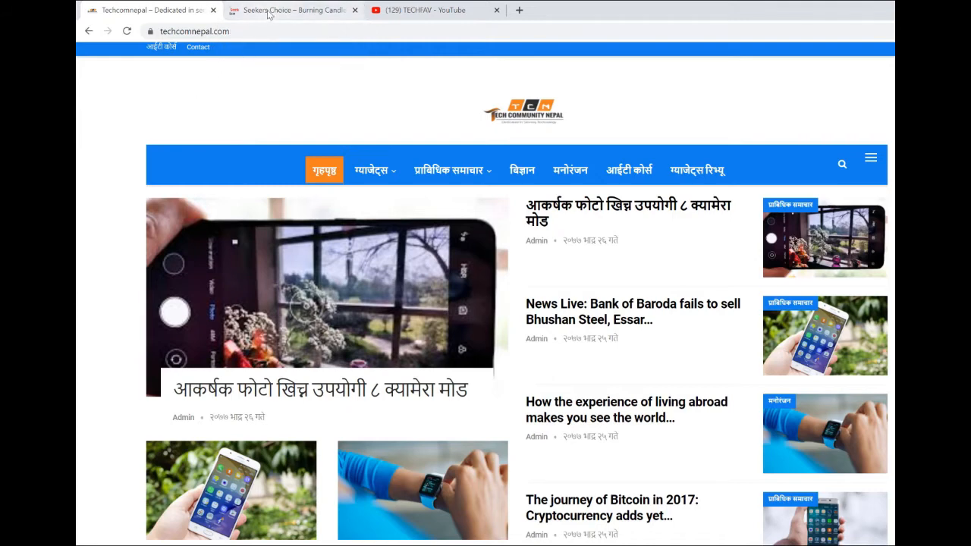
{"action": "left_click", "coordinate": [270, 12]}
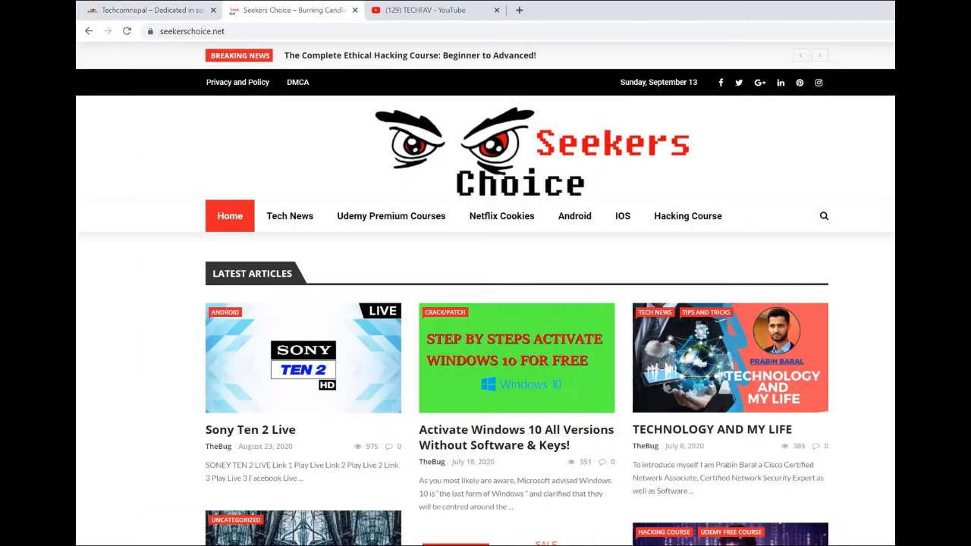
{"action": "left_click", "coordinate": [428, 10]}
Search Google for "httrack download" in a new tab and open the HTTrack download page.
{"action": "left_click", "coordinate": [519, 10]}
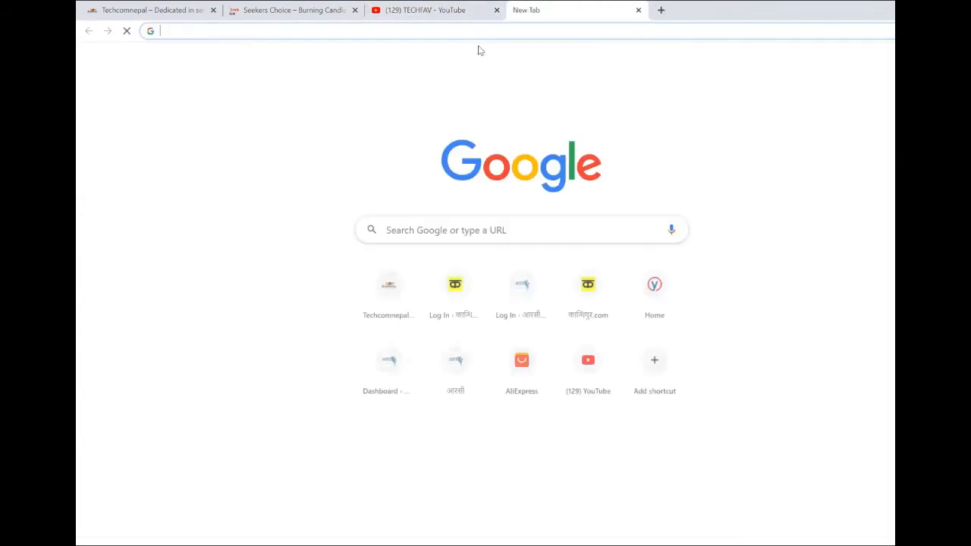
{"action": "left_click", "coordinate": [464, 230]}
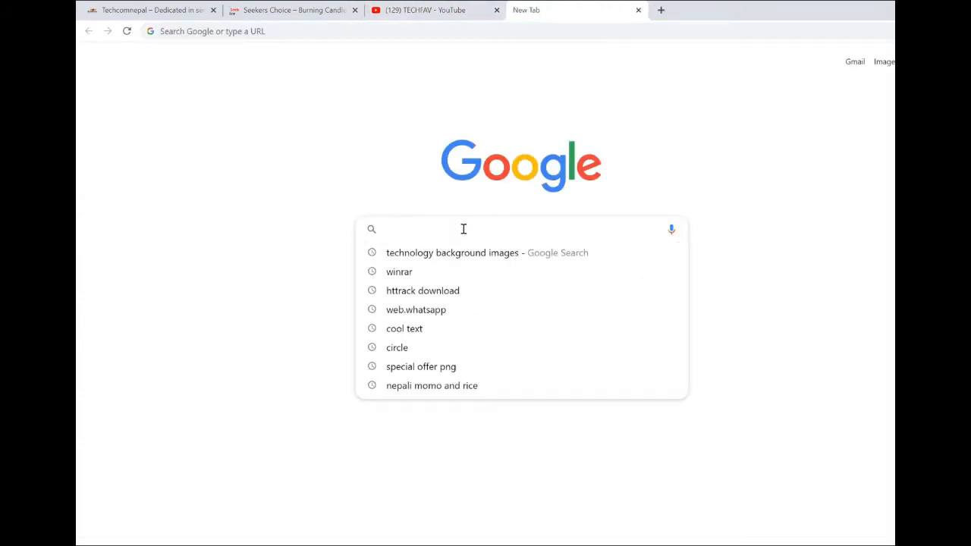
{"action": "type", "text": "t"}
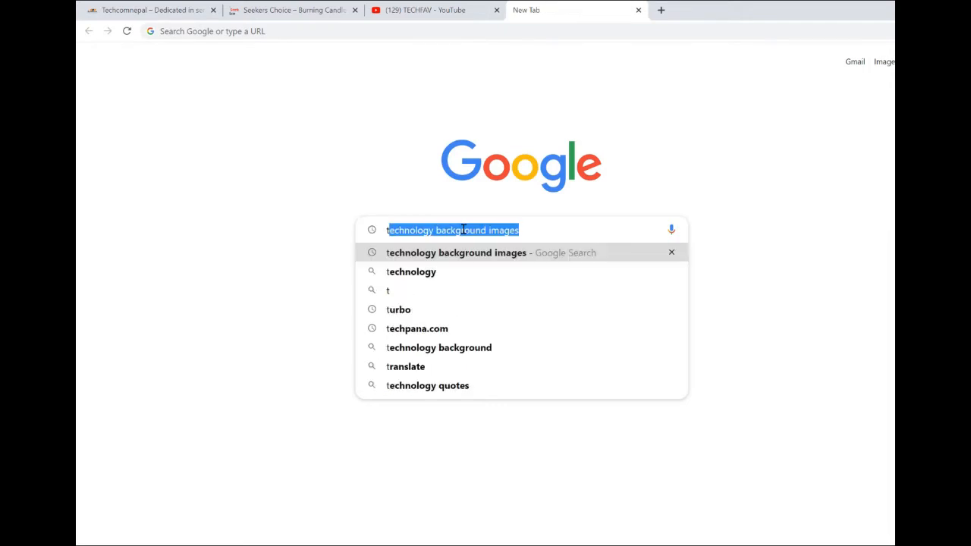
{"action": "type", "text": "htr"}
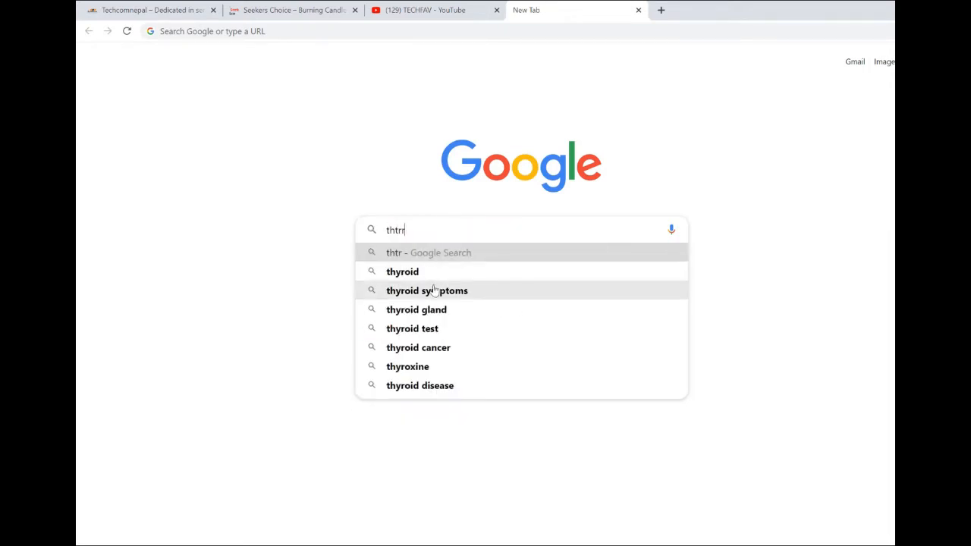
{"action": "type", "text": "ac"}
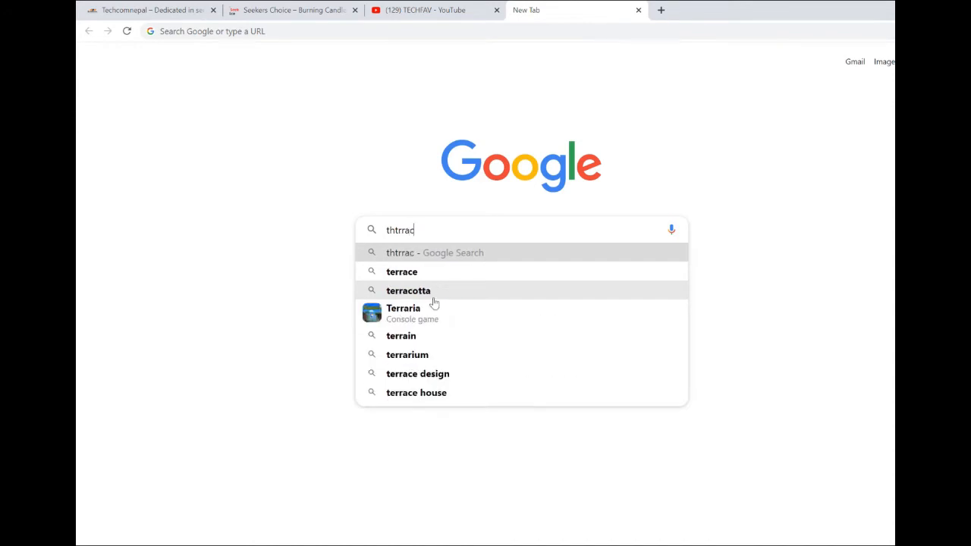
{"action": "type", "text": "k"}
{"action": "key", "text": "Down"}
{"action": "key", "text": "Down"}
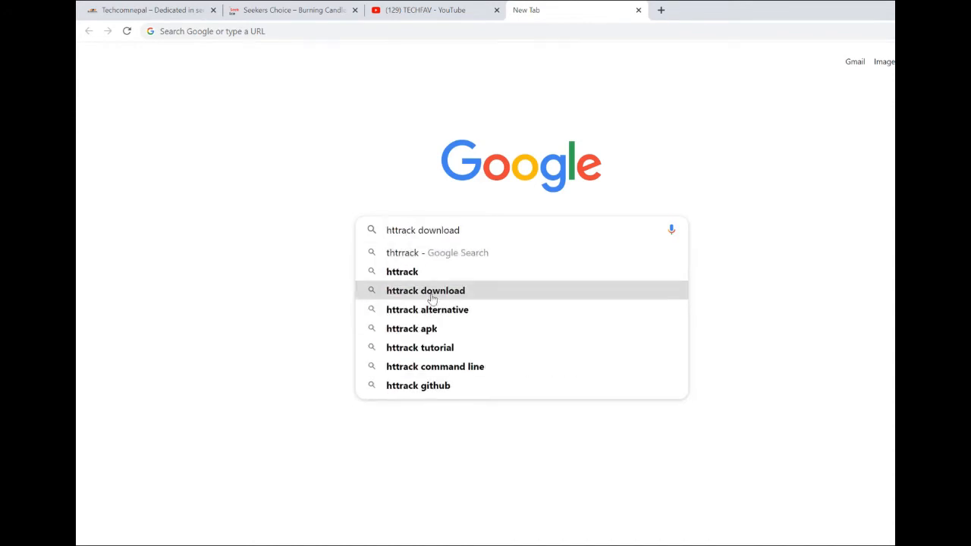
{"action": "left_click", "coordinate": [430, 297]}
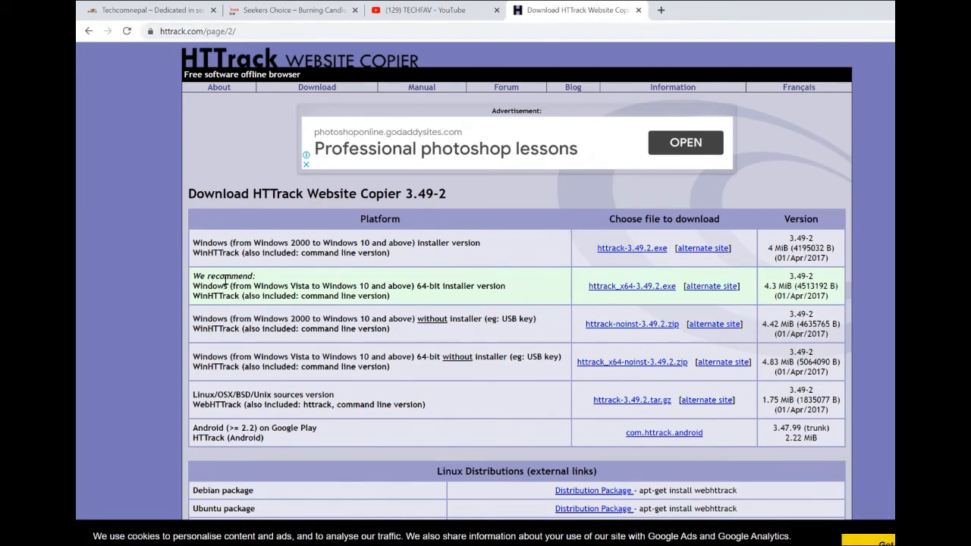
Download the recommended 64-bit Windows installer and show the downloaded httrack_x64-3.49.2.exe in its folder.
{"action": "left_click_drag", "start_coordinate": [194, 277], "coordinate": [422, 300]}
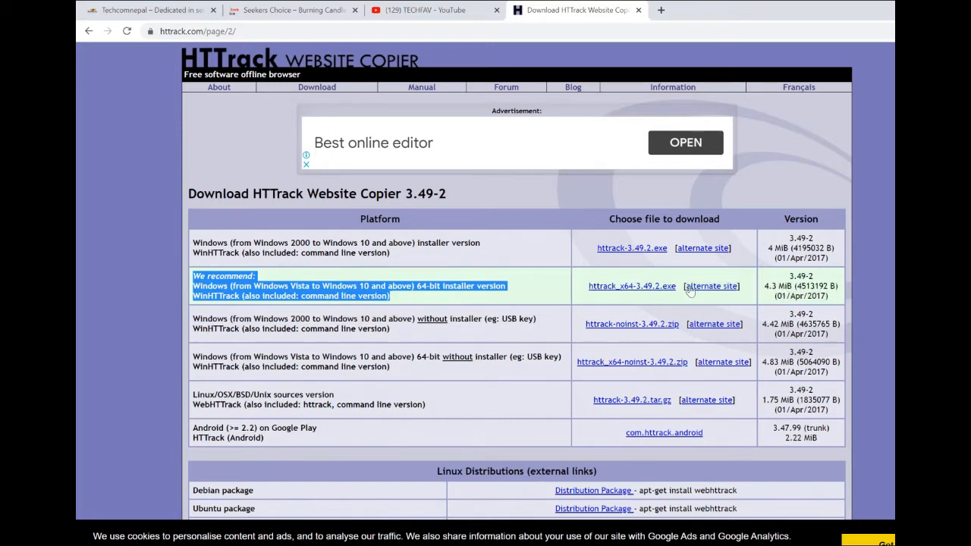
{"action": "left_click", "coordinate": [617, 294]}
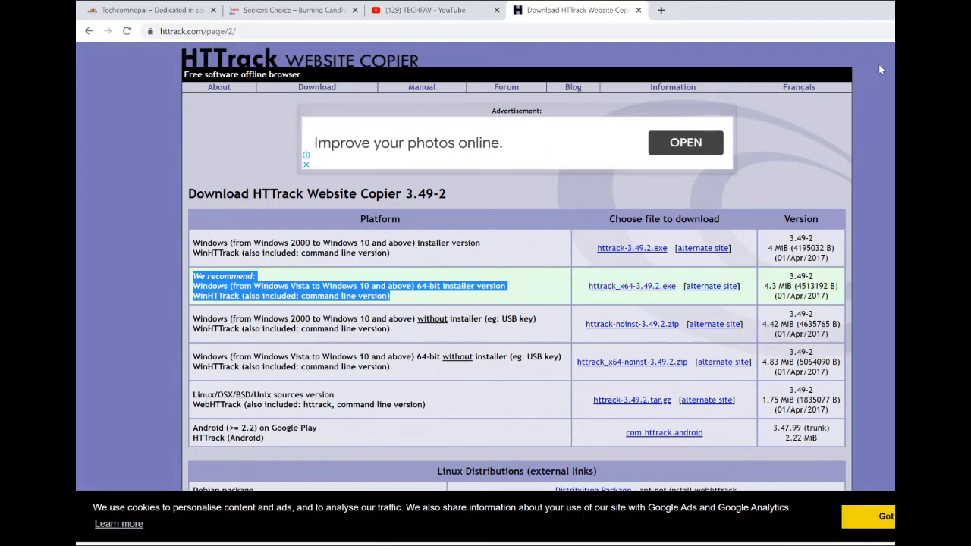
{"action": "left_click", "coordinate": [885, 31]}
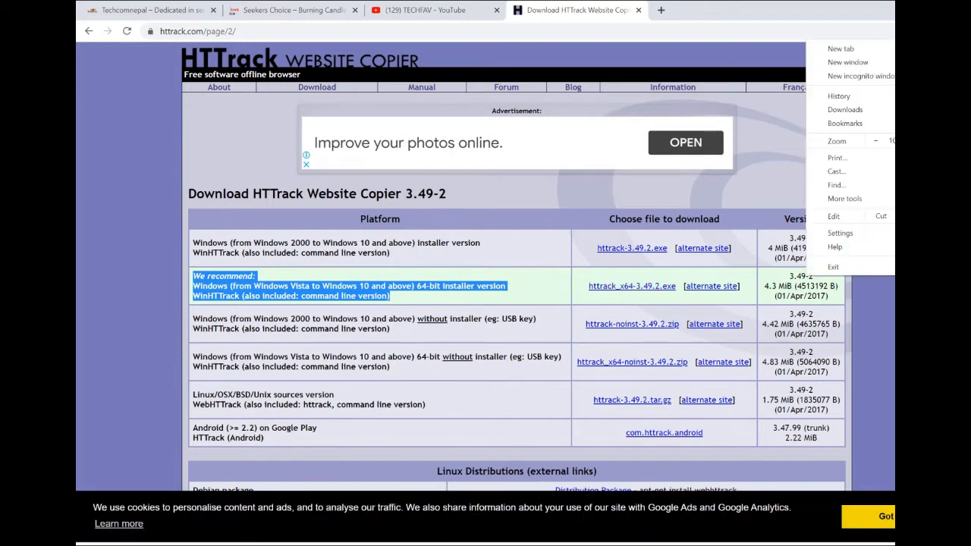
{"action": "left_click", "coordinate": [848, 114]}
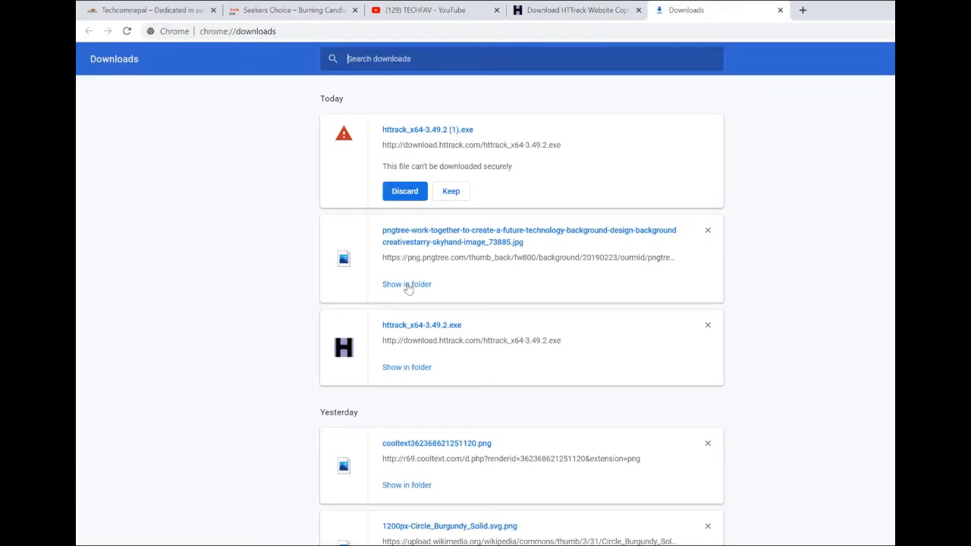
{"action": "left_click", "coordinate": [397, 369]}
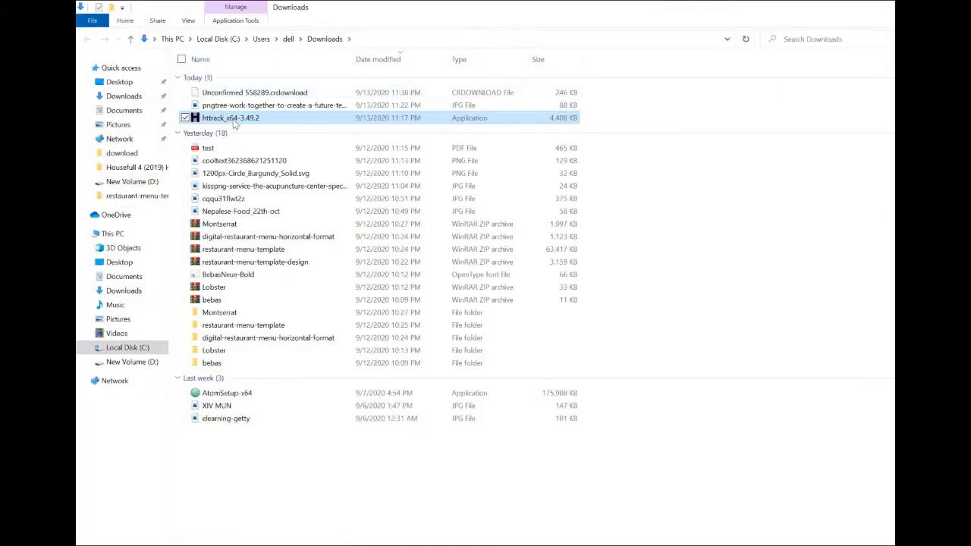
Run the httrack_x64-3.49.2 installer, accepting the license agreement and default settings, and finish with WinHTTrack set to launch.
{"action": "right_click", "coordinate": [235, 125]}
{"action": "left_click", "coordinate": [122, 134]}
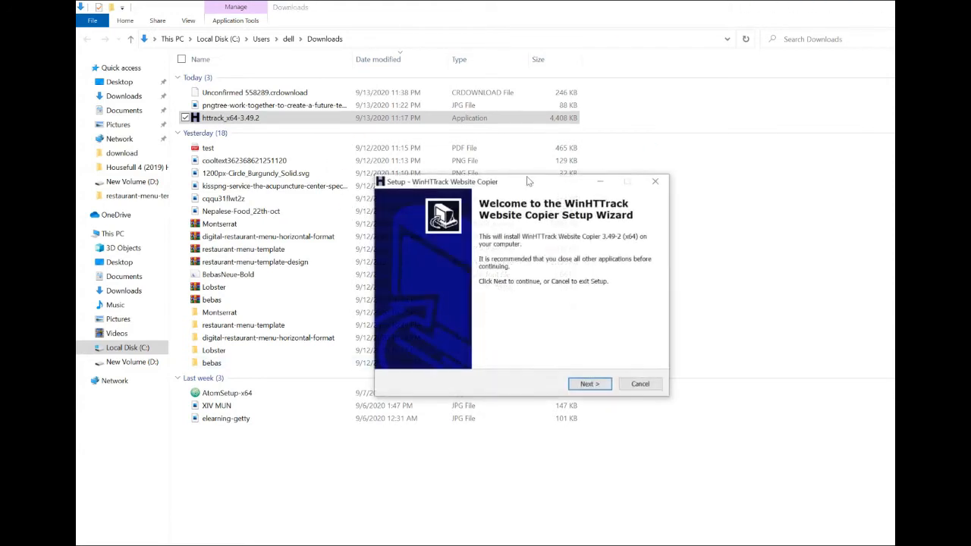
{"action": "left_click", "coordinate": [590, 384]}
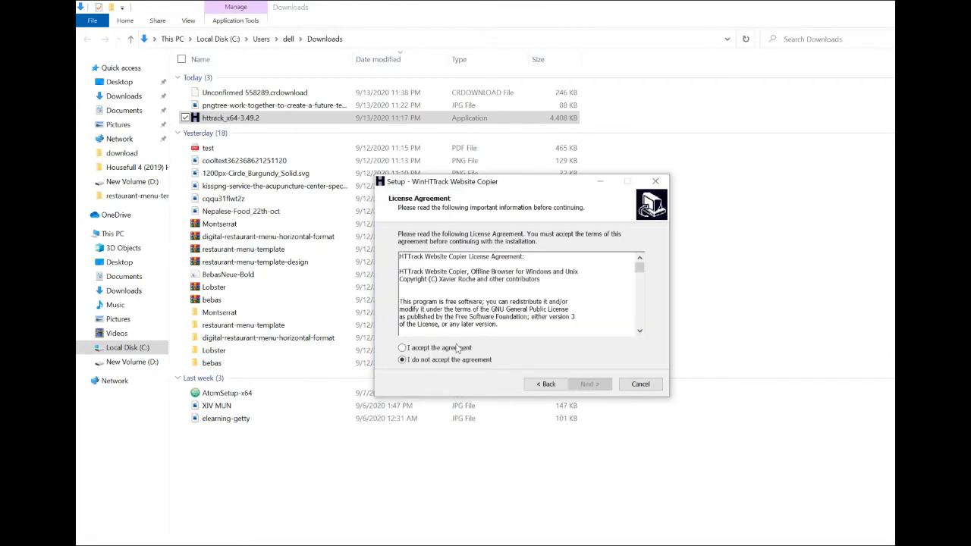
{"action": "left_click", "coordinate": [457, 348]}
{"action": "left_click", "coordinate": [589, 384]}
{"action": "left_click", "coordinate": [588, 384]}
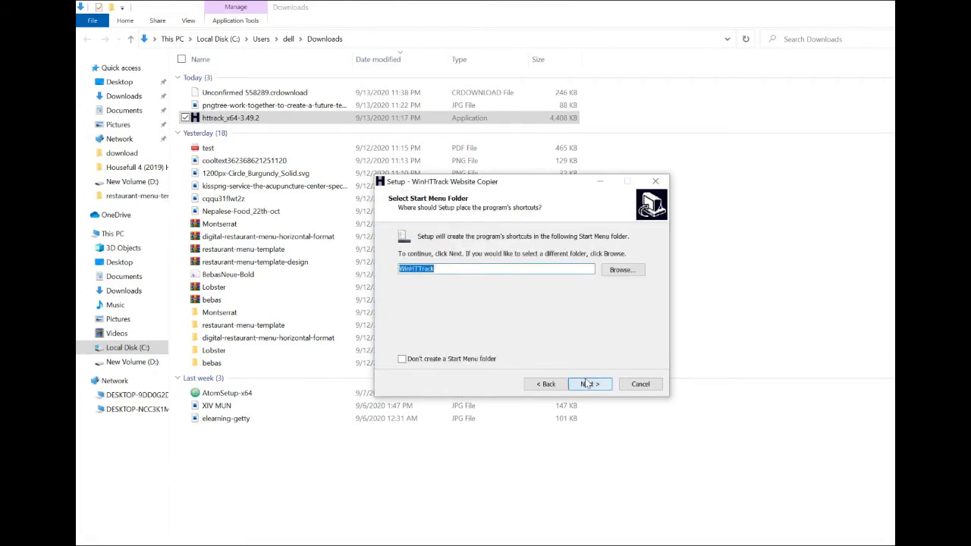
{"action": "left_click", "coordinate": [588, 384]}
{"action": "left_click", "coordinate": [589, 384]}
{"action": "left_click", "coordinate": [589, 384]}
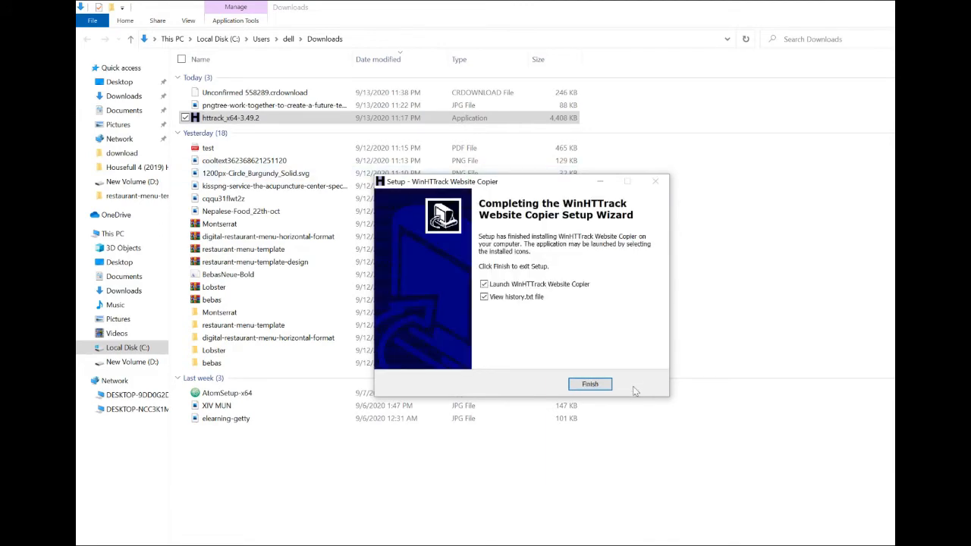
{"action": "left_click", "coordinate": [590, 384]}
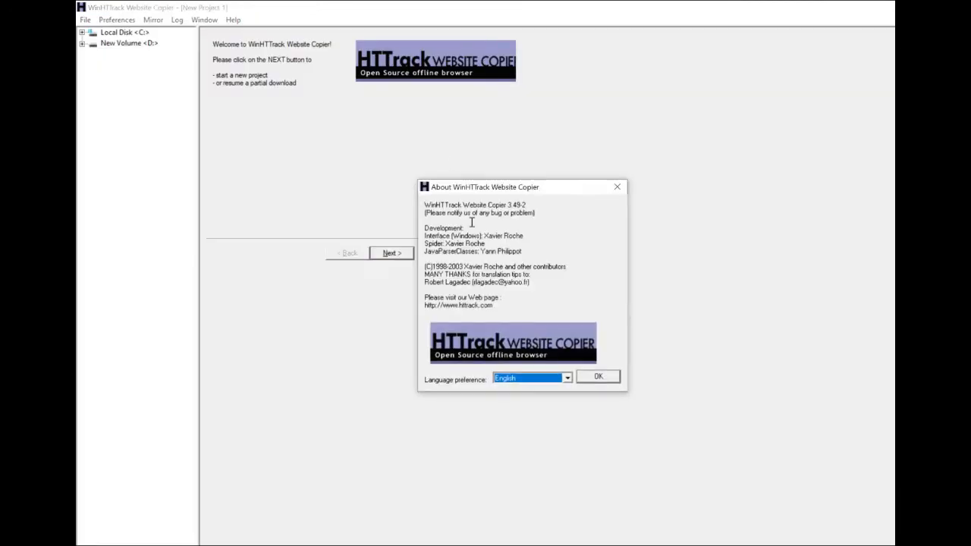
Dismiss the About and Proxy dialogs, keeping English as the language, and proceed to the new project form.
{"action": "left_click_drag", "start_coordinate": [539, 186], "coordinate": [486, 8]}
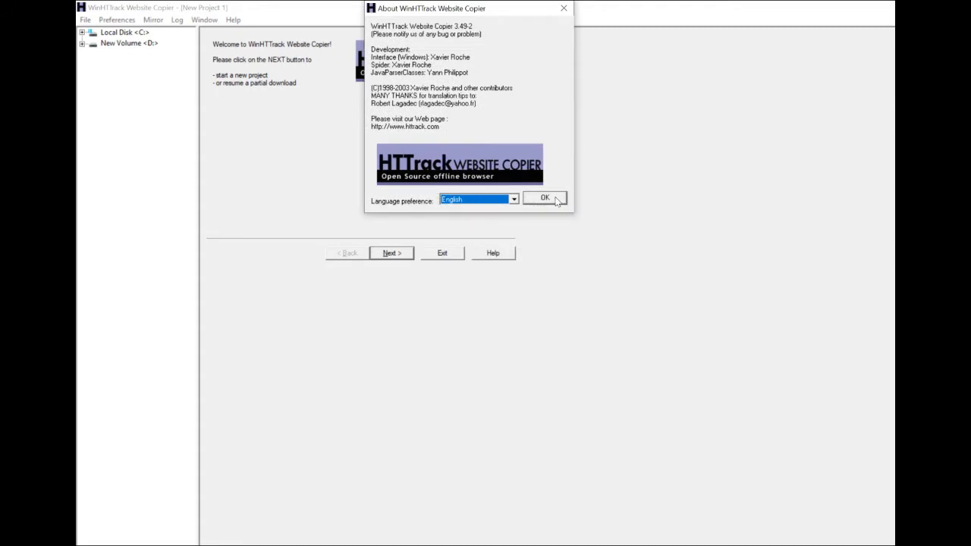
{"action": "left_click_drag", "start_coordinate": [425, 6], "coordinate": [432, 26]}
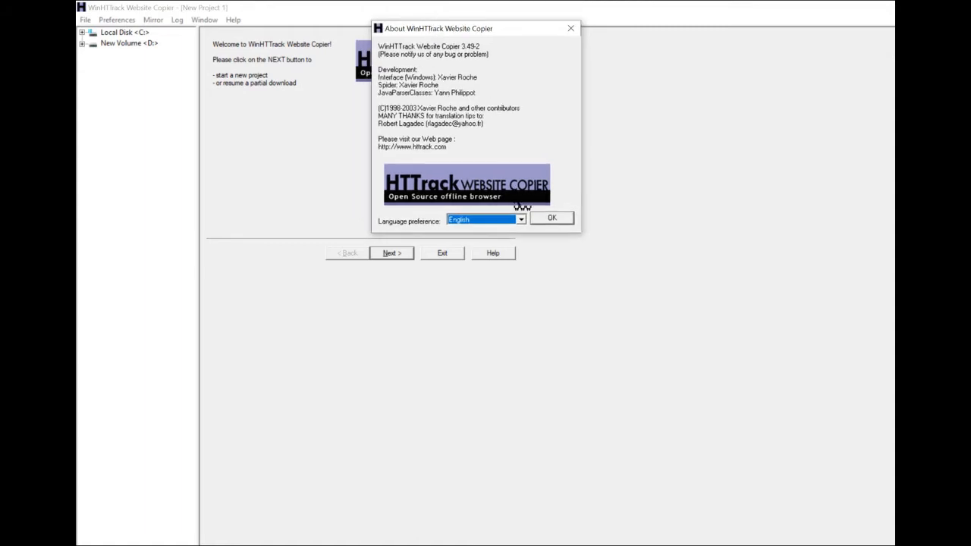
{"action": "left_click", "coordinate": [552, 218]}
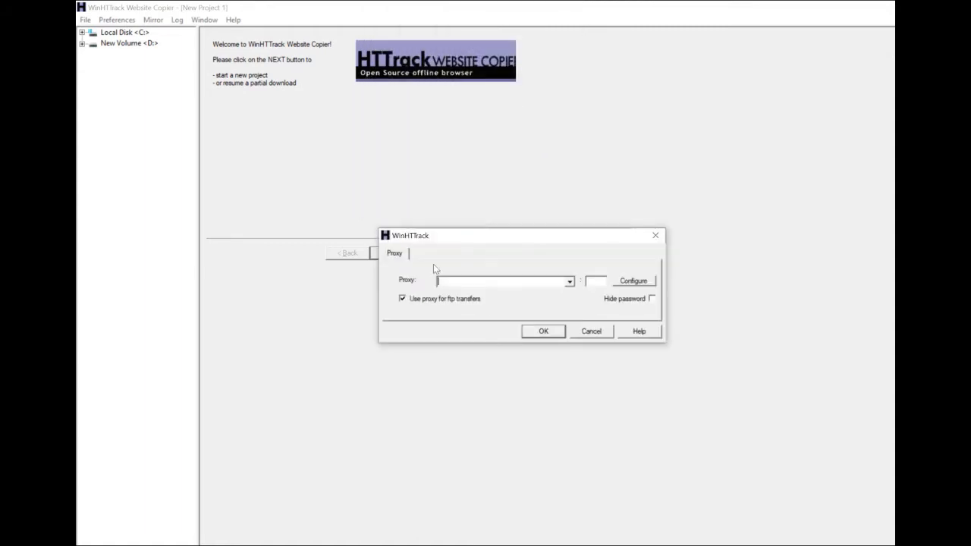
{"action": "left_click_drag", "start_coordinate": [487, 234], "coordinate": [431, 143]}
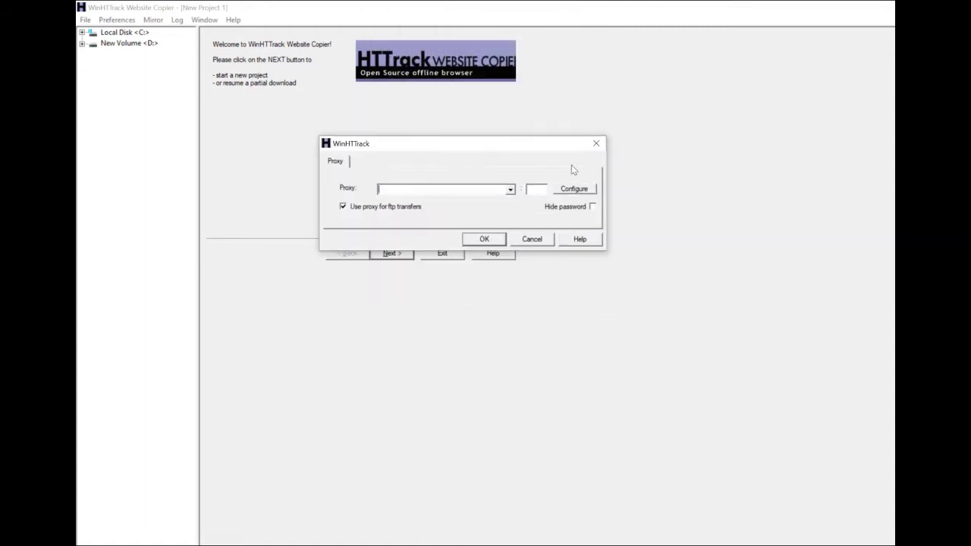
{"action": "left_click", "coordinate": [597, 143]}
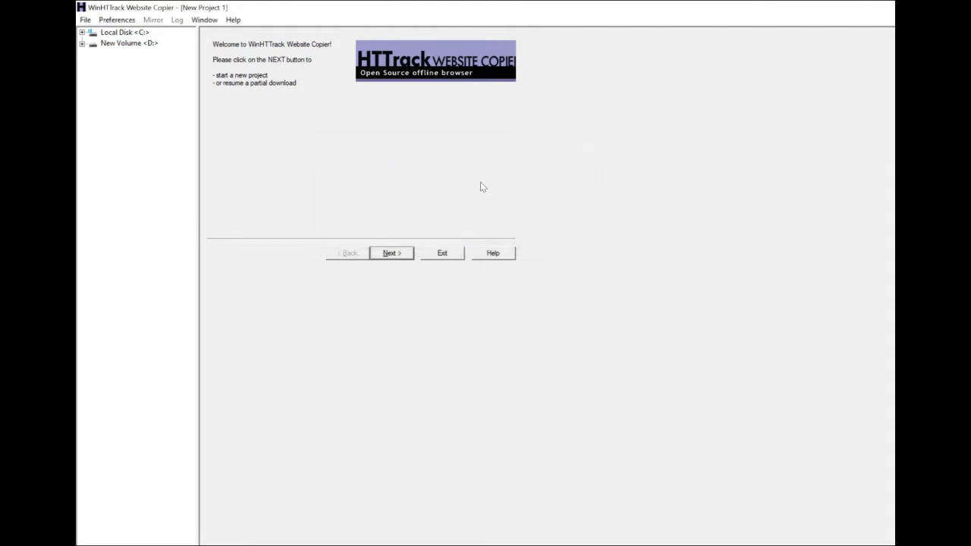
{"action": "left_click", "coordinate": [391, 254]}
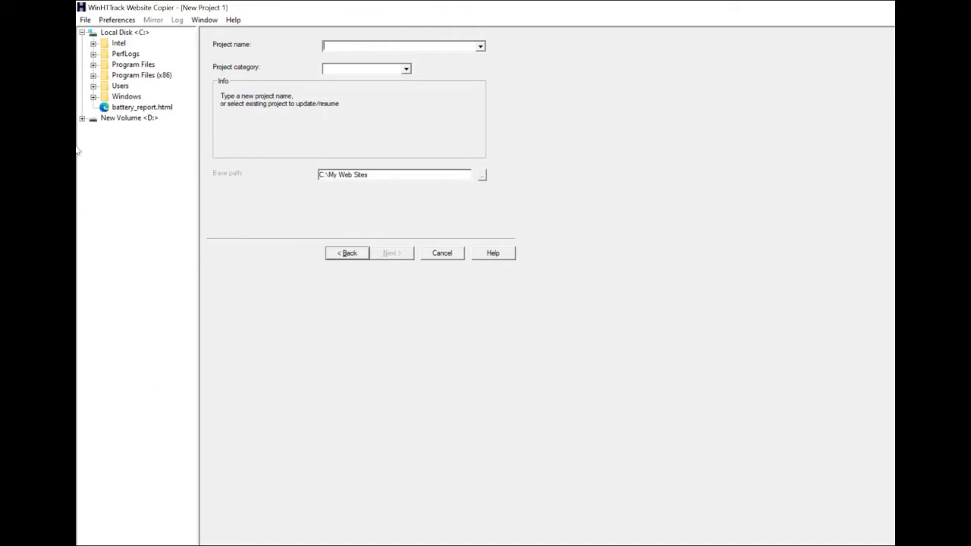
Switch to Google Chrome, copy the seekerschoice.net address from the Seekers Choice page, and return to WinHTTrack.
{"action": "left_click", "coordinate": [449, 543]}
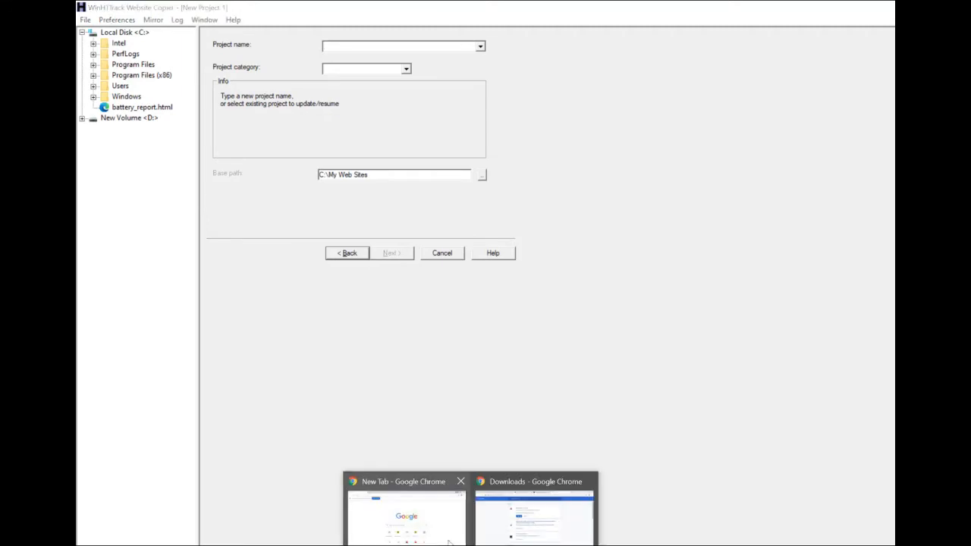
{"action": "left_click", "coordinate": [495, 527]}
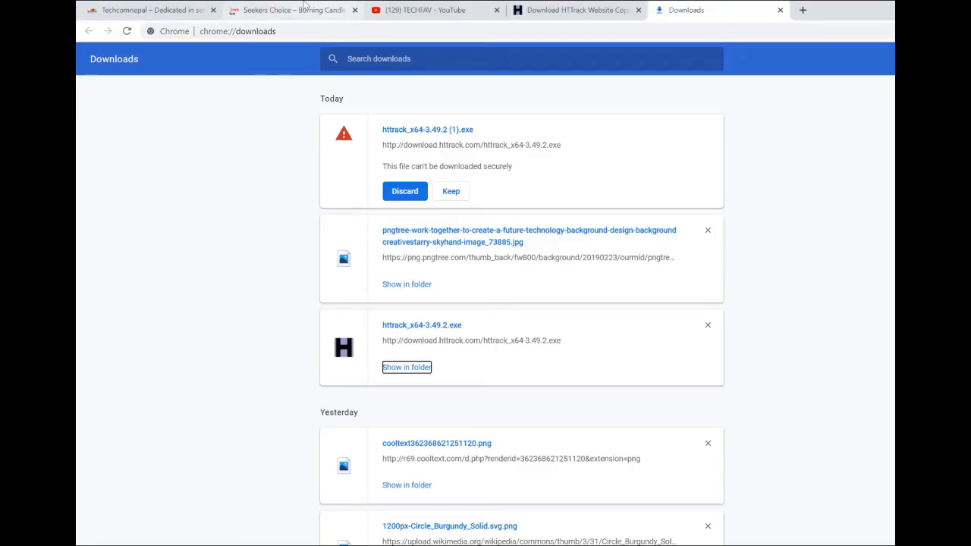
{"action": "left_click", "coordinate": [304, 6]}
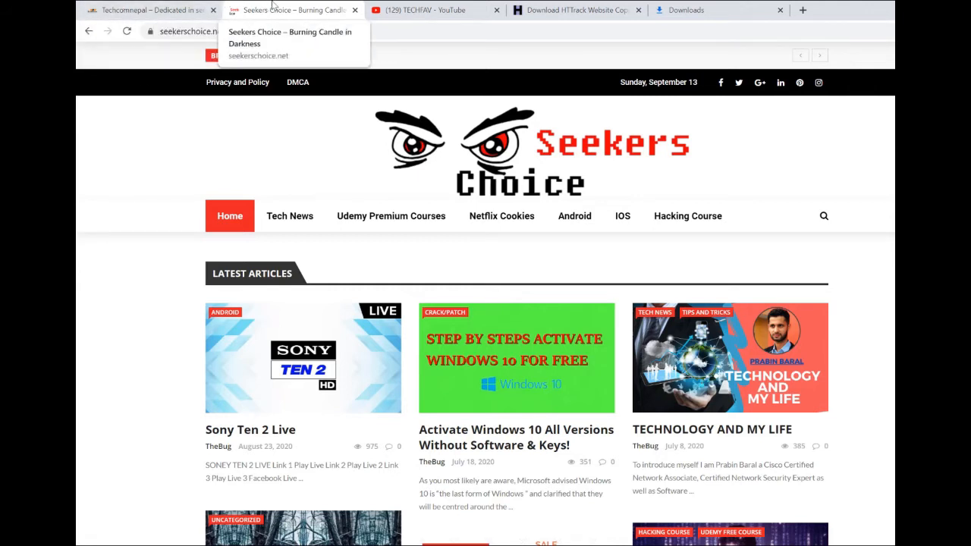
{"action": "left_click", "coordinate": [134, 5]}
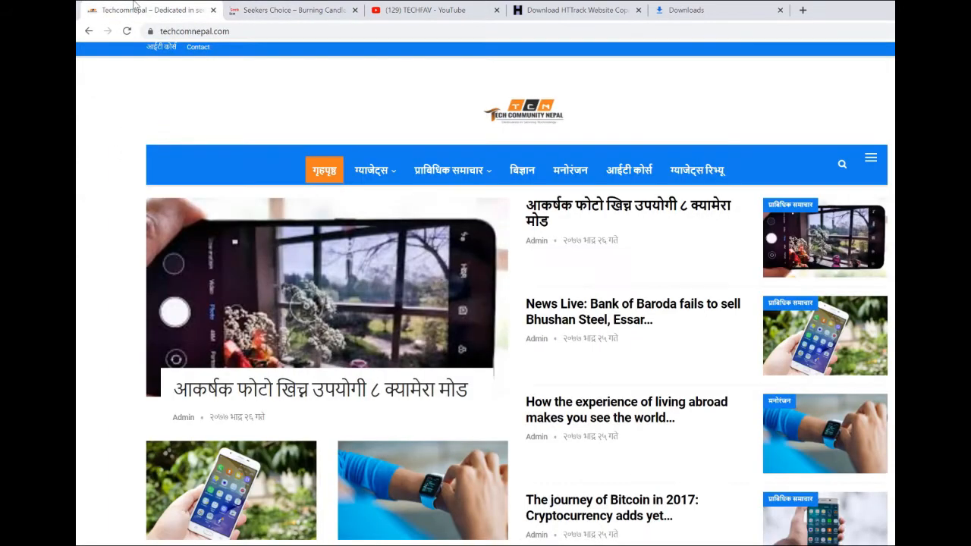
{"action": "left_click", "coordinate": [242, 9]}
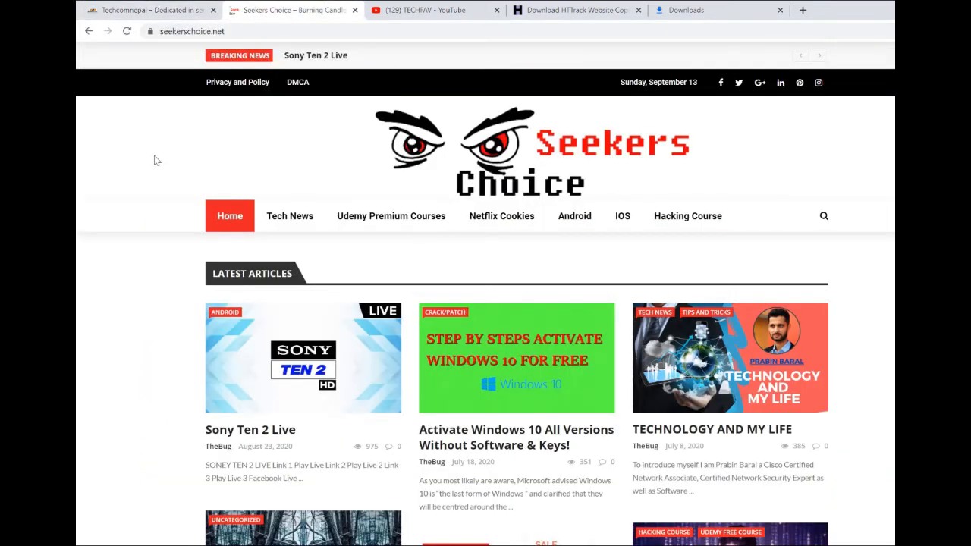
{"action": "left_click", "coordinate": [241, 32]}
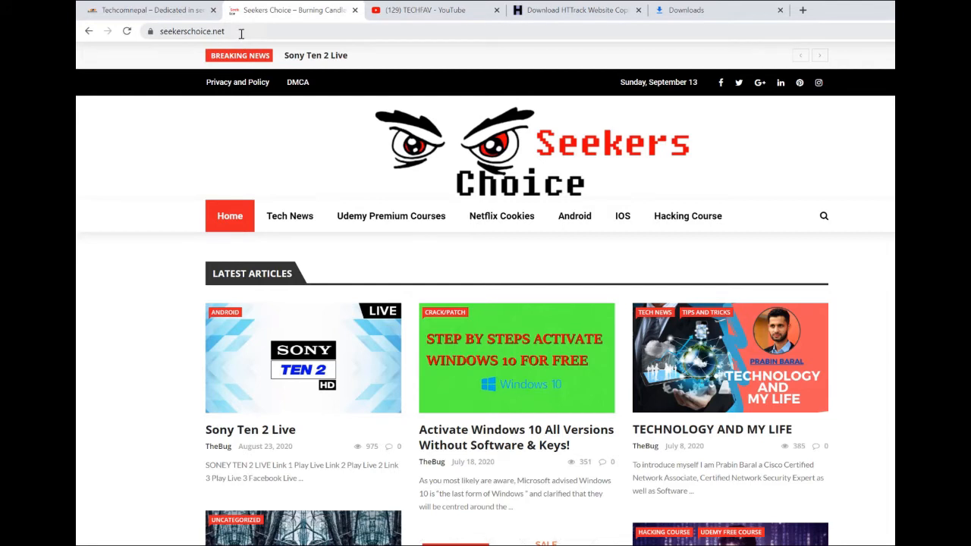
{"action": "right_click", "coordinate": [197, 32]}
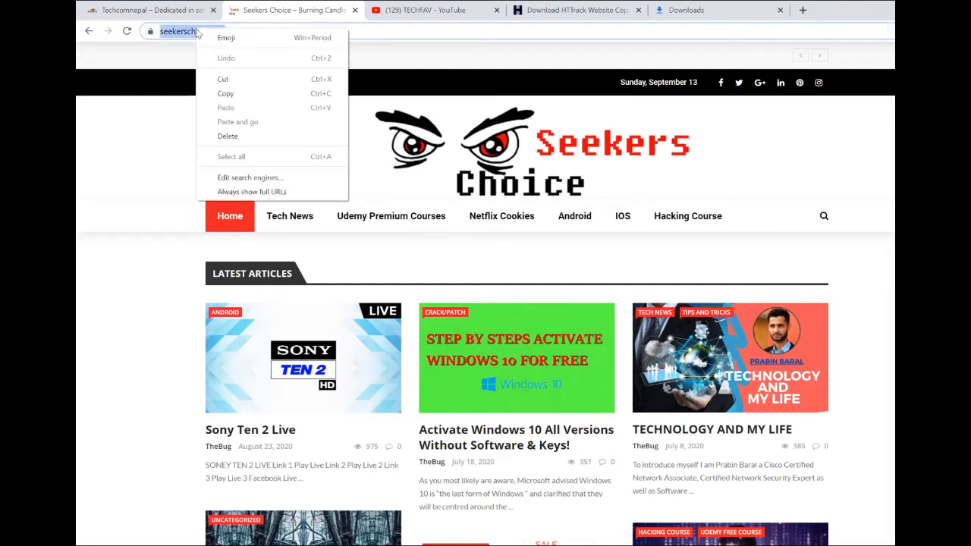
{"action": "left_click", "coordinate": [227, 93]}
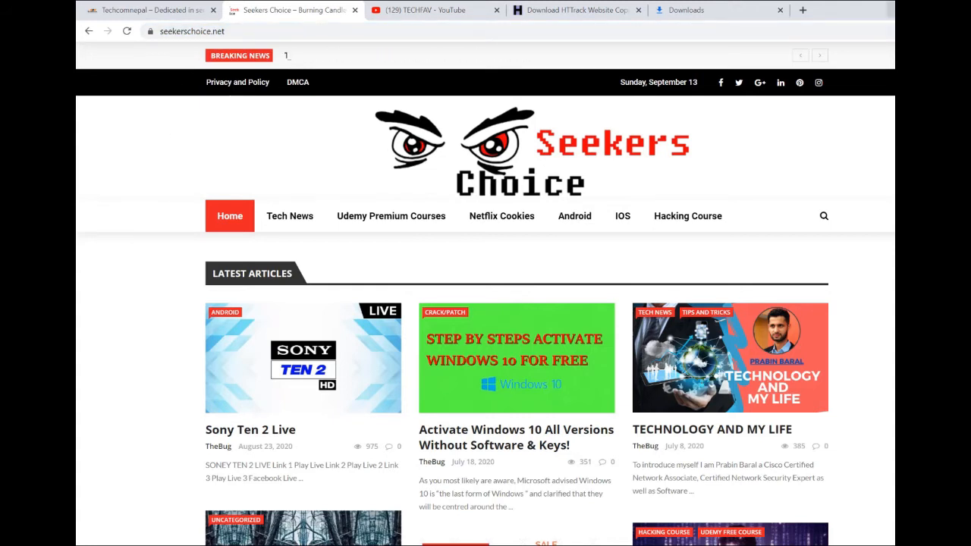
{"action": "left_click", "coordinate": [893, 9]}
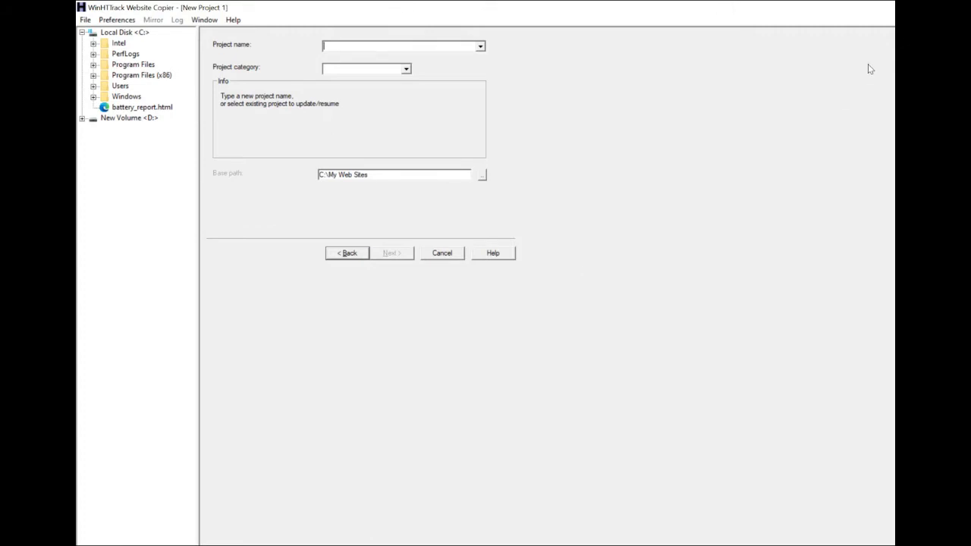
Name the new project "seekerschoice clone" and proceed to the mirroring settings.
{"action": "type", "text": "seekers"}
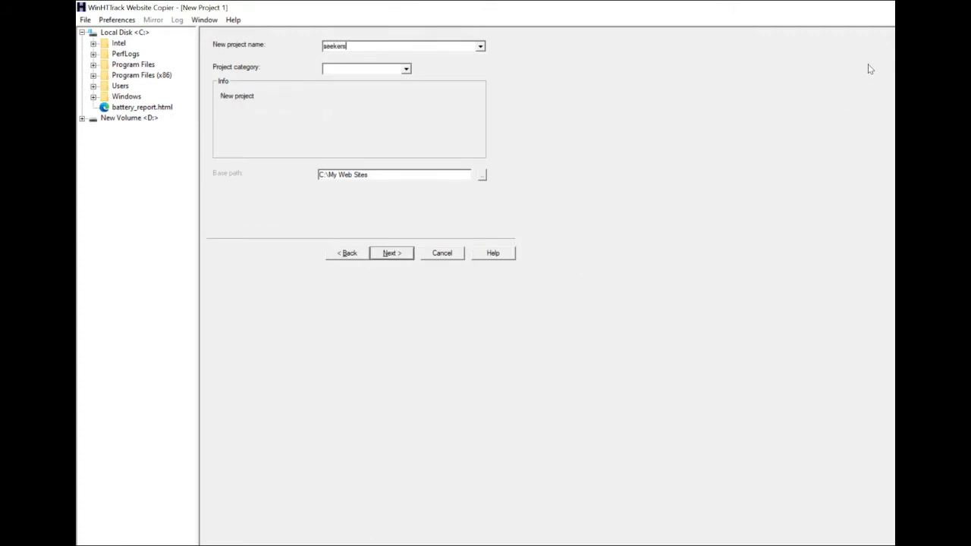
{"action": "type", "text": "choice clone"}
{"action": "left_click", "coordinate": [405, 258]}
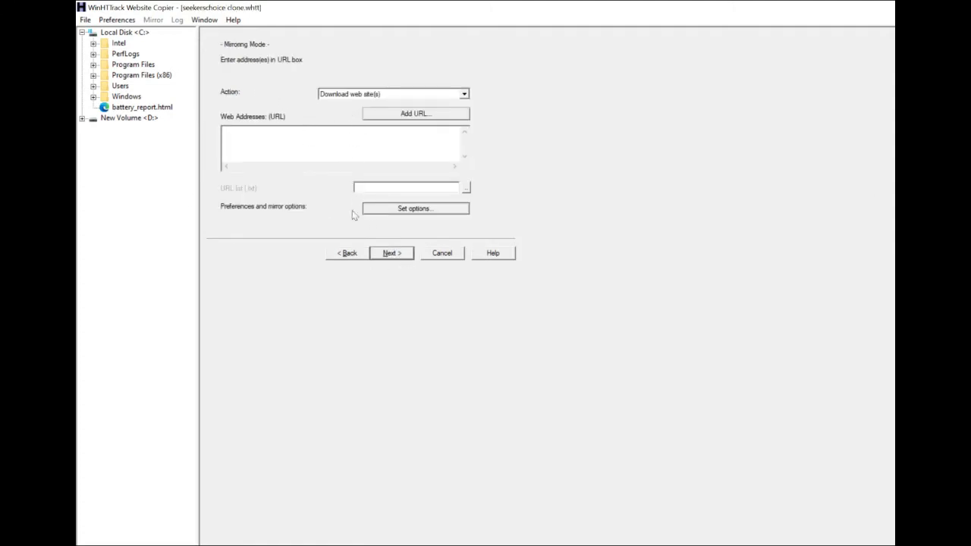
Return to the project form, change the base path to D:\My Web Sites, and proceed to the mirroring settings again.
{"action": "left_click", "coordinate": [349, 253]}
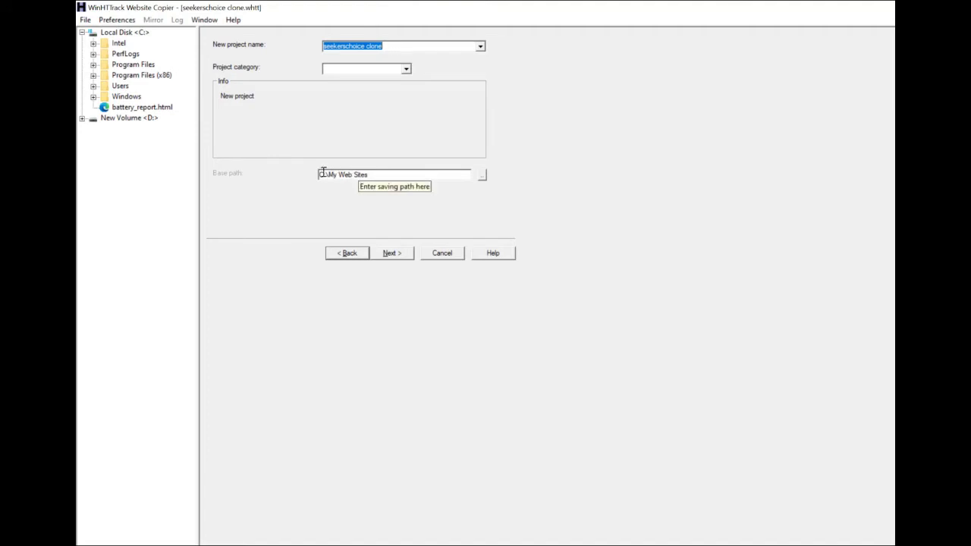
{"action": "left_click", "coordinate": [322, 173]}
{"action": "left_click", "coordinate": [746, 545]}
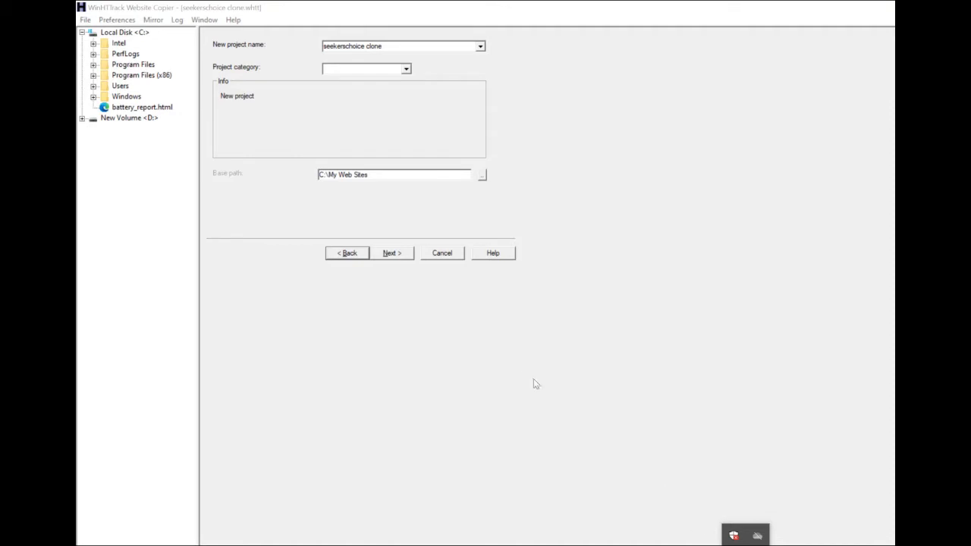
{"action": "left_click", "coordinate": [323, 176]}
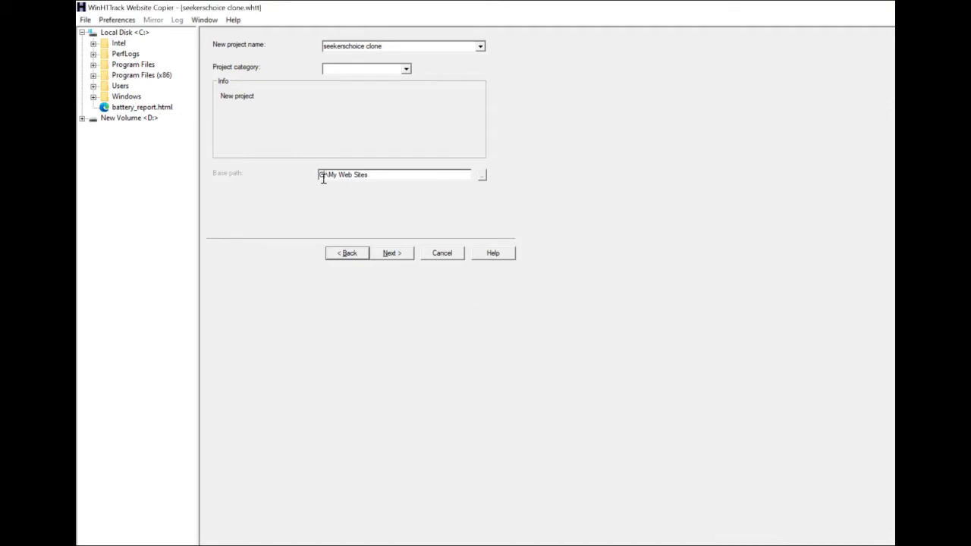
{"action": "key", "text": "BackSpace"}
{"action": "type", "text": "D"}
{"action": "left_click", "coordinate": [391, 254]}
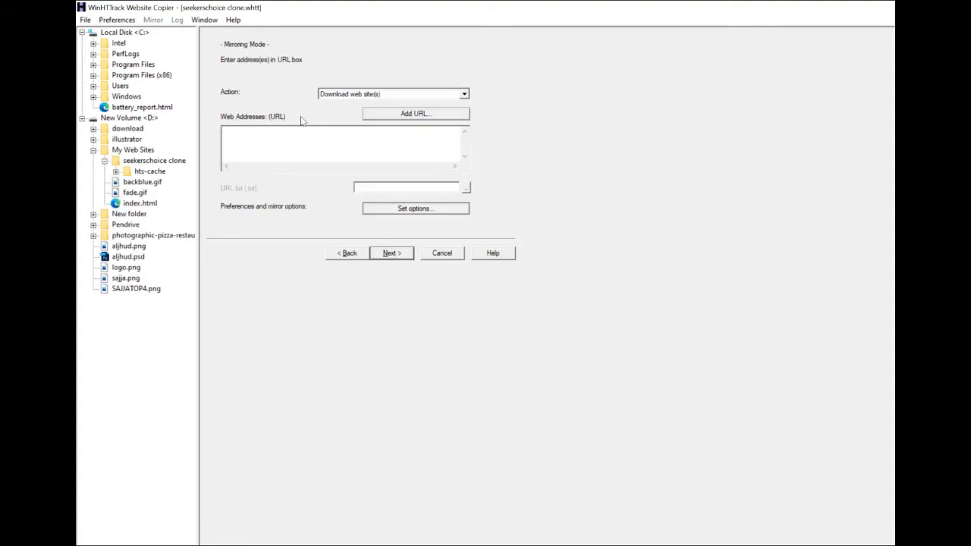
{"action": "left_click", "coordinate": [463, 94]}
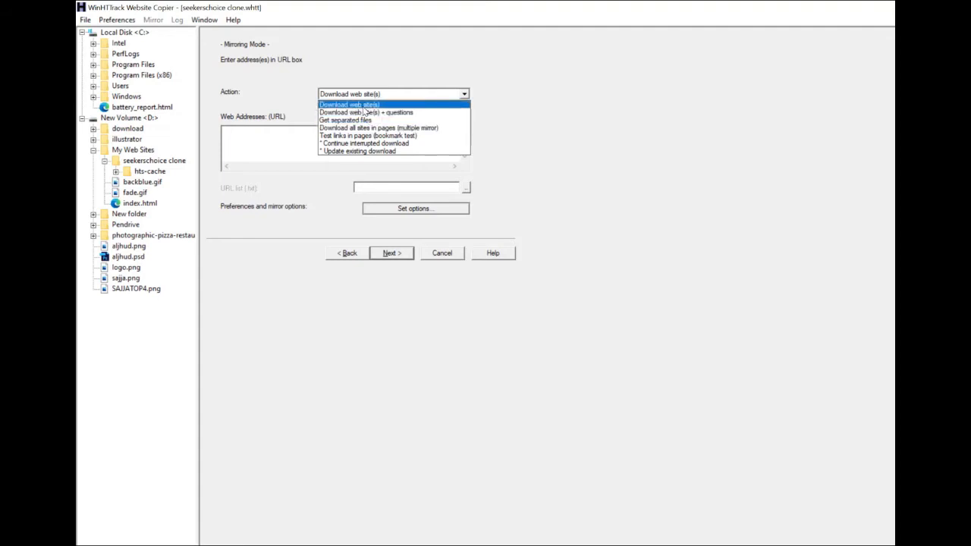
{"action": "left_click", "coordinate": [363, 106]}
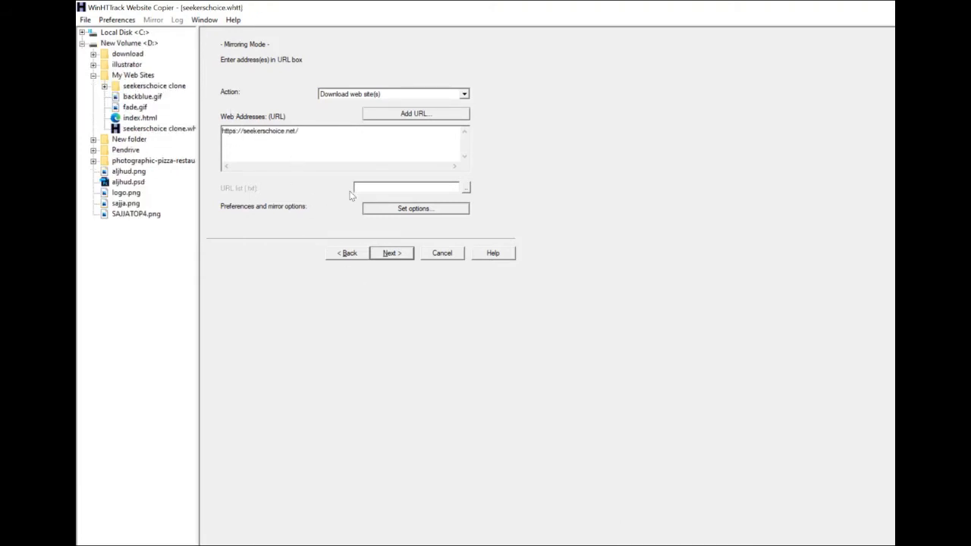
{"action": "left_click", "coordinate": [392, 254]}
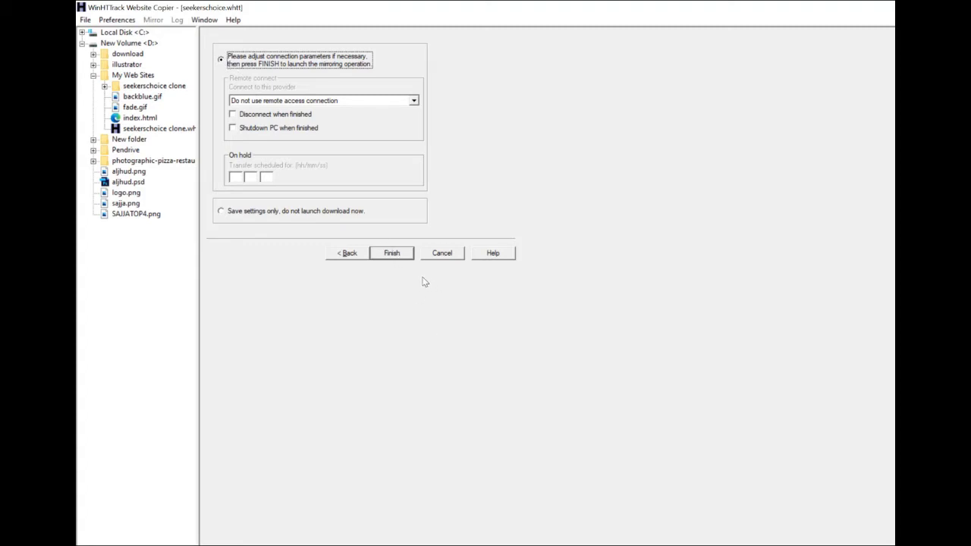
{"action": "left_click", "coordinate": [381, 254]}
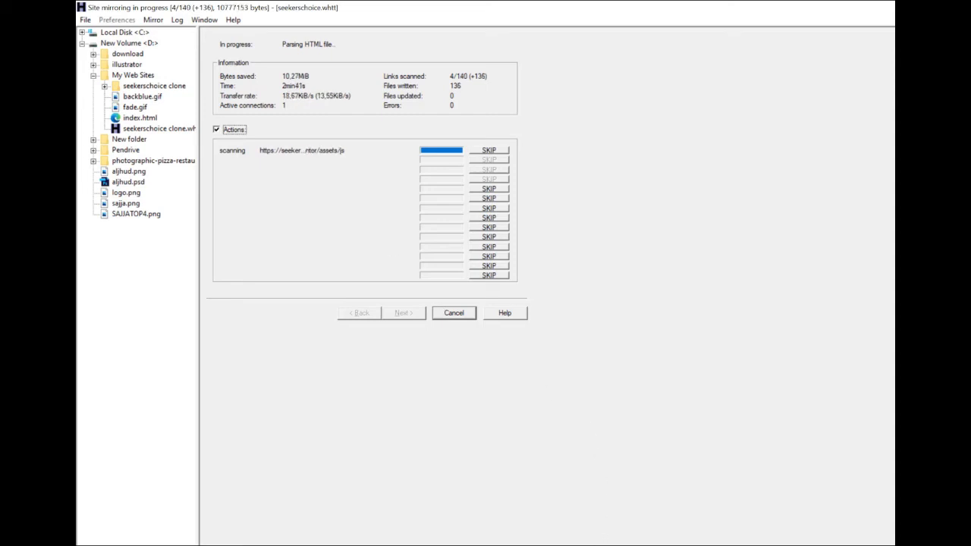
Once mirroring is complete, finish the project, exit WinHTTrack, and close the release history file in Notepad.
{"action": "mouse_move", "coordinate": [835, 523]}
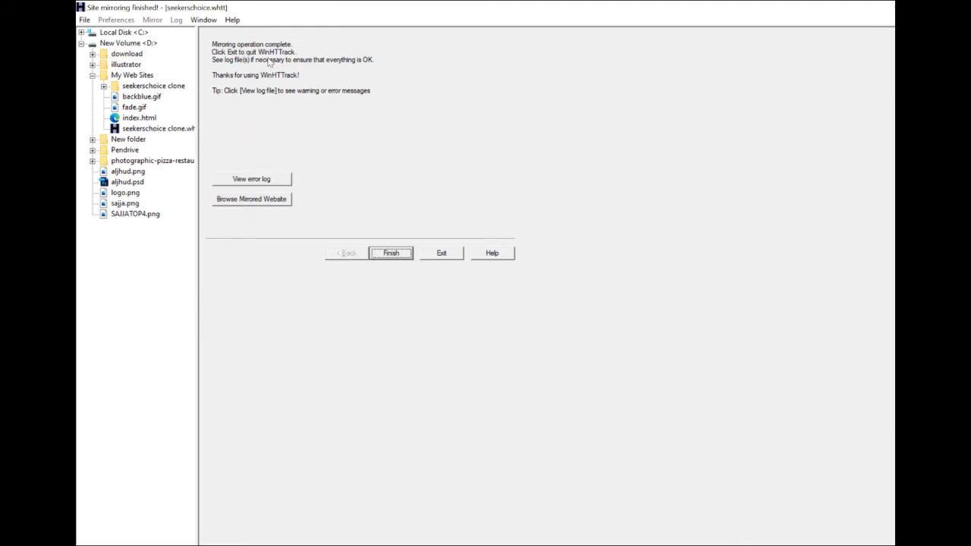
{"action": "left_click", "coordinate": [389, 254]}
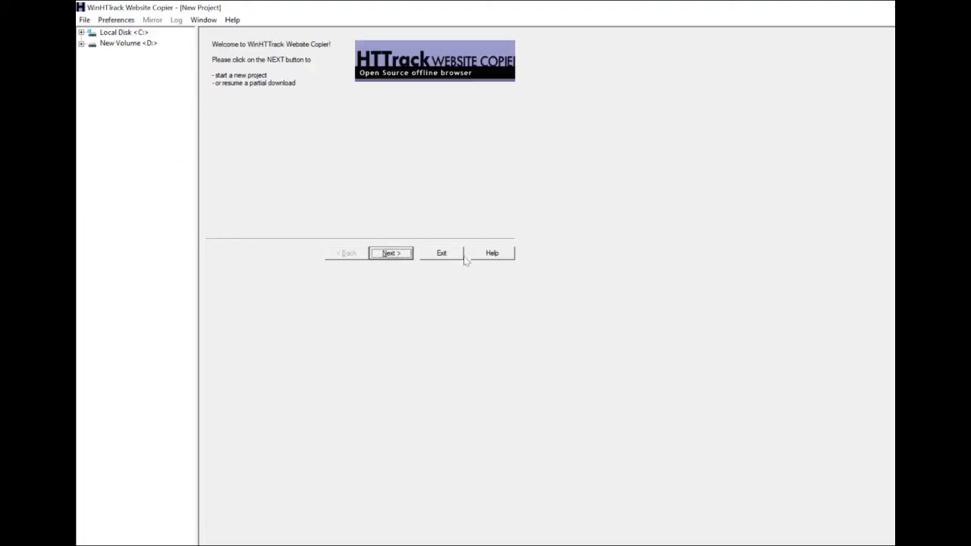
{"action": "left_click", "coordinate": [439, 258]}
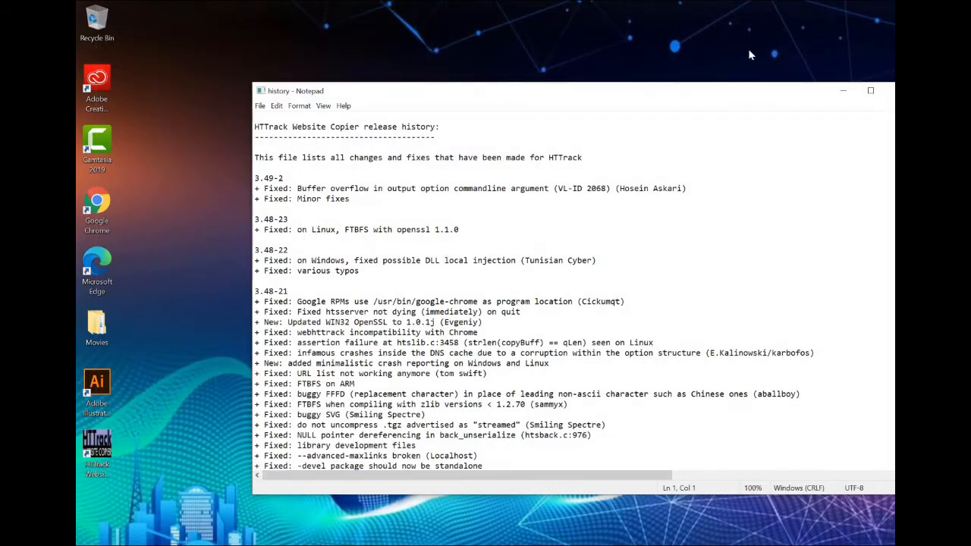
{"action": "left_click", "coordinate": [875, 94]}
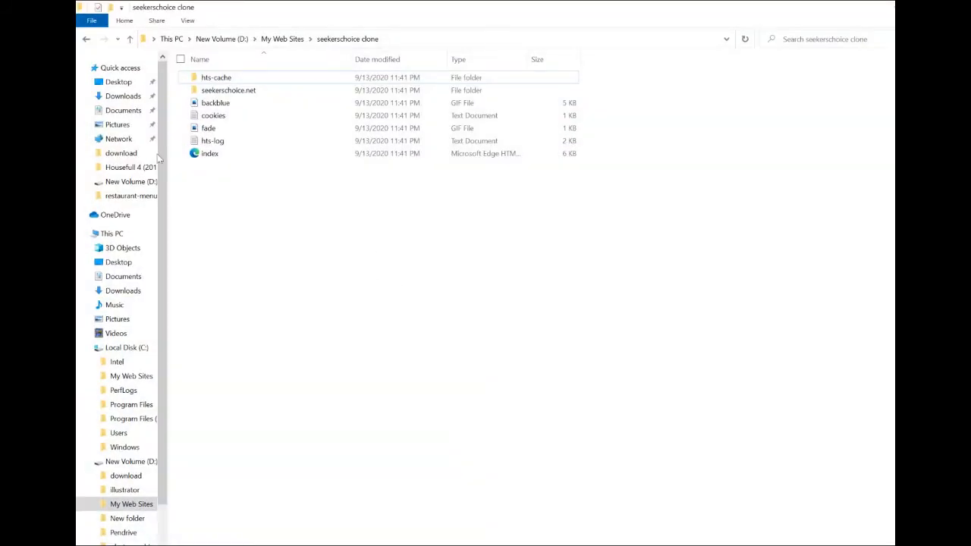
In File Explorer, open the D:\My Web Sites\seekerschoice\seekerschoice.net folder and select the index file.
{"action": "left_click", "coordinate": [111, 234]}
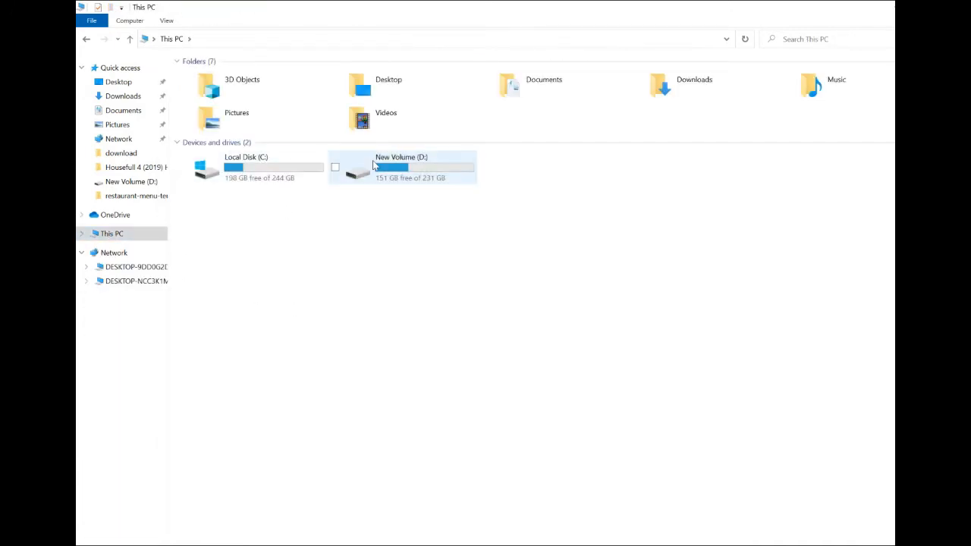
{"action": "double_click", "coordinate": [388, 173]}
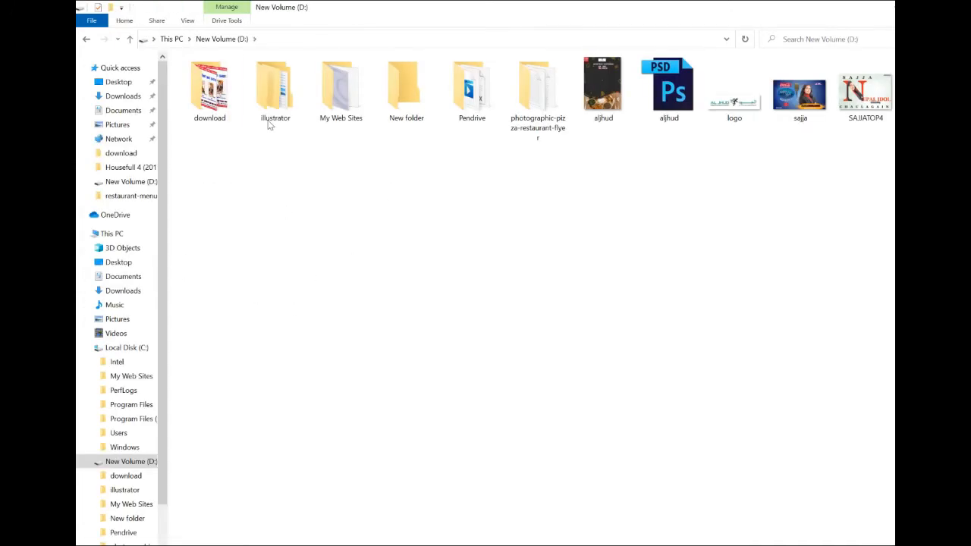
{"action": "left_click", "coordinate": [351, 98]}
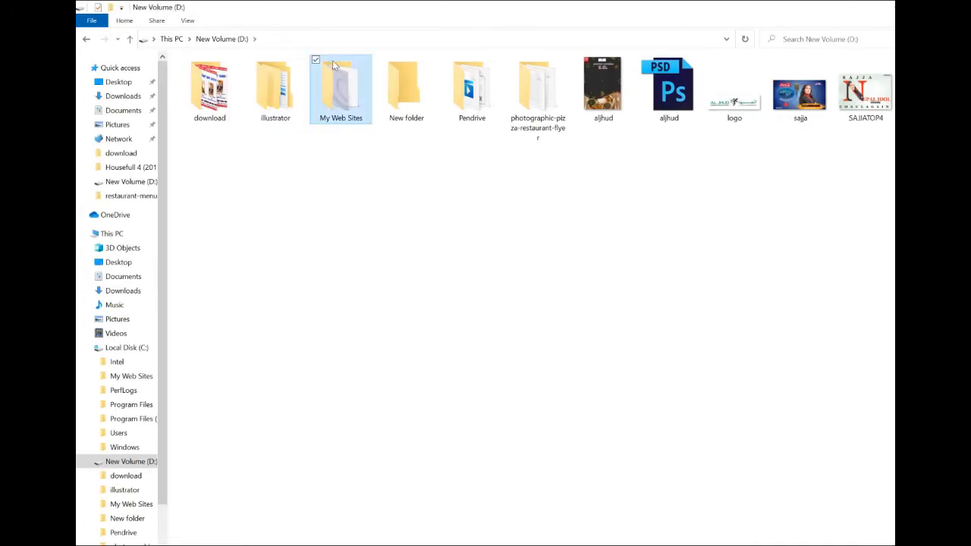
{"action": "double_click", "coordinate": [334, 89]}
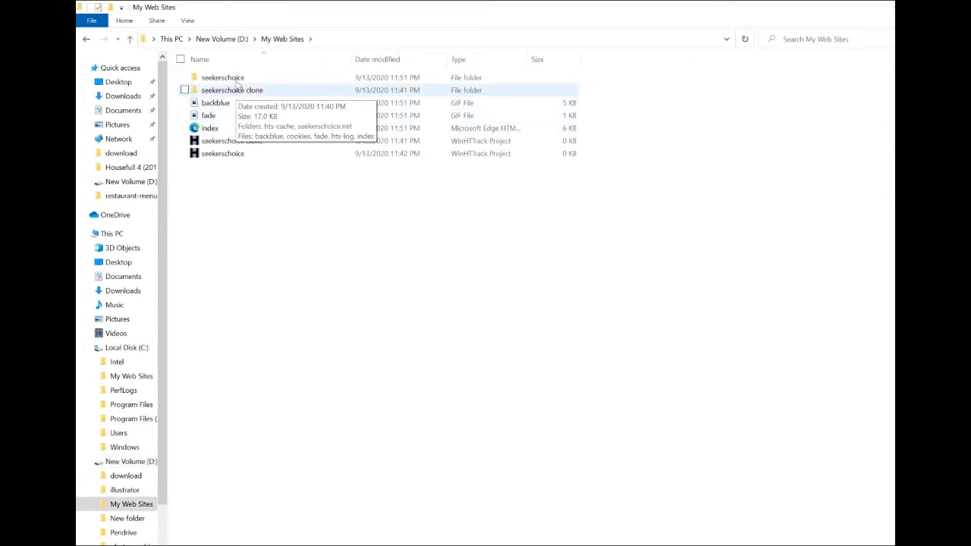
{"action": "double_click", "coordinate": [236, 77]}
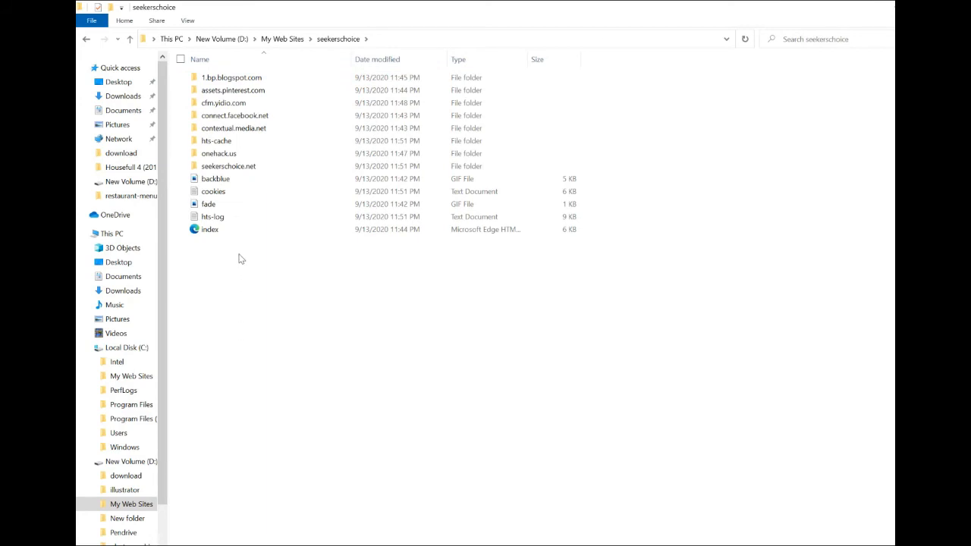
{"action": "double_click", "coordinate": [243, 173]}
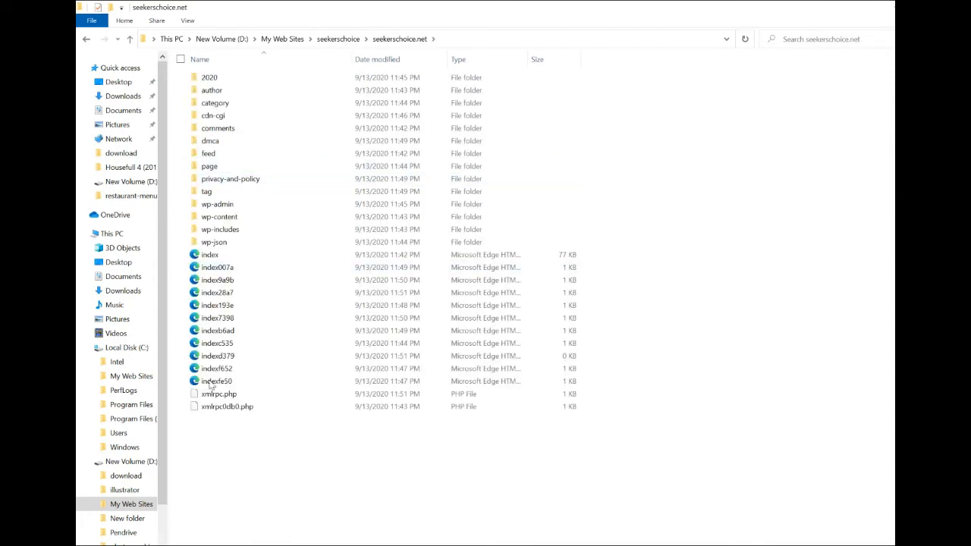
{"action": "left_click", "coordinate": [213, 255]}
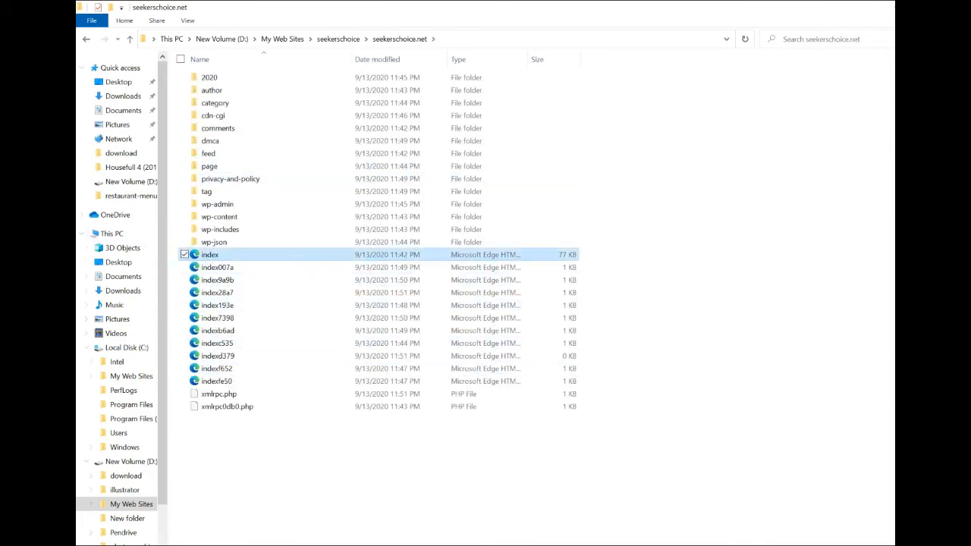
Disconnect the computer from the current Wi-Fi network and return to the seekerschoice.net folder.
{"action": "left_click", "coordinate": [741, 487]}
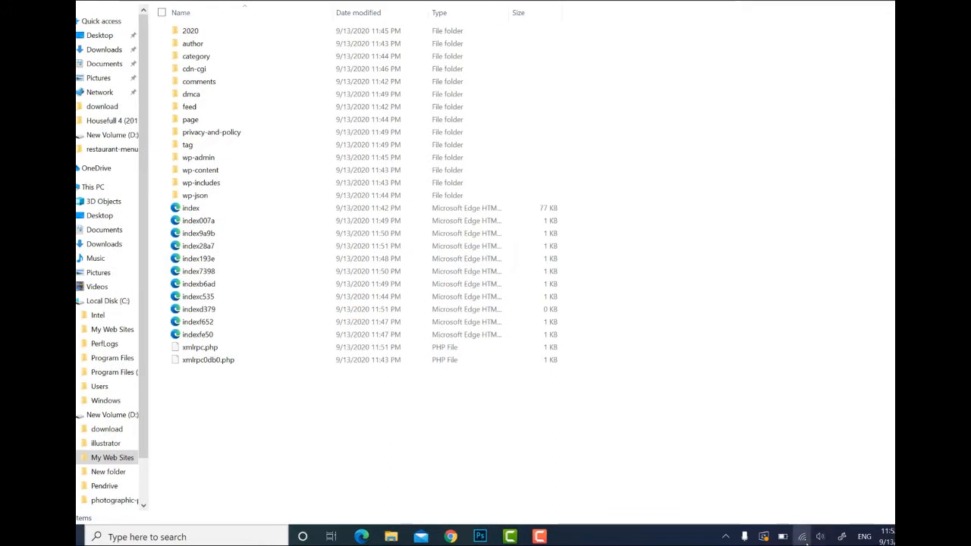
{"action": "left_click", "coordinate": [806, 541]}
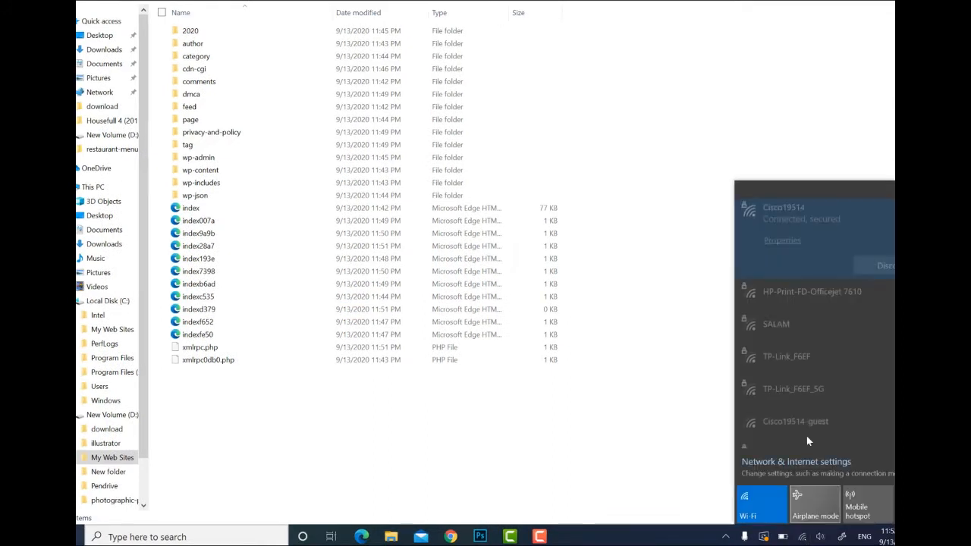
{"action": "left_click", "coordinate": [888, 258]}
{"action": "left_click", "coordinate": [670, 472]}
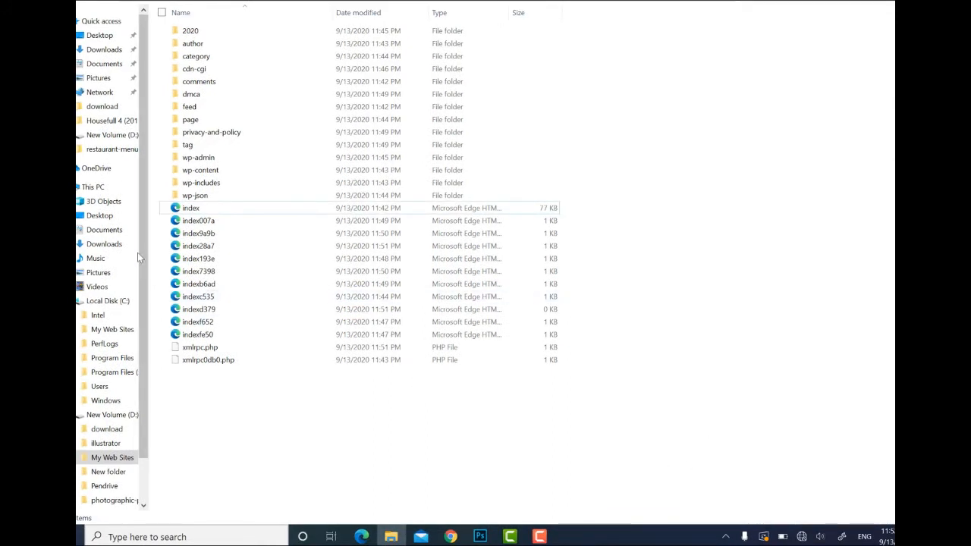
Open the mirrored site's index file in the browser and look over the offline home page from header to footer.
{"action": "right_click", "coordinate": [182, 213]}
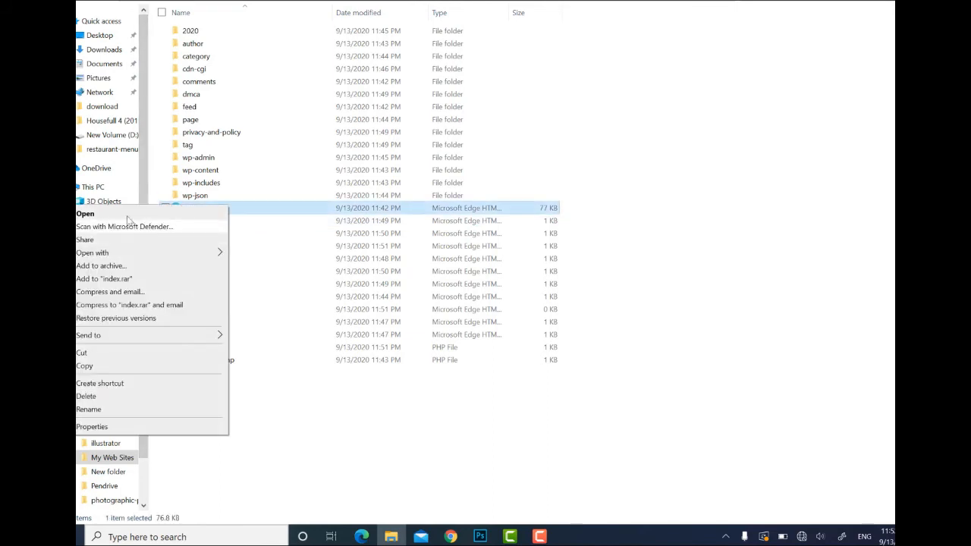
{"action": "left_click", "coordinate": [182, 214]}
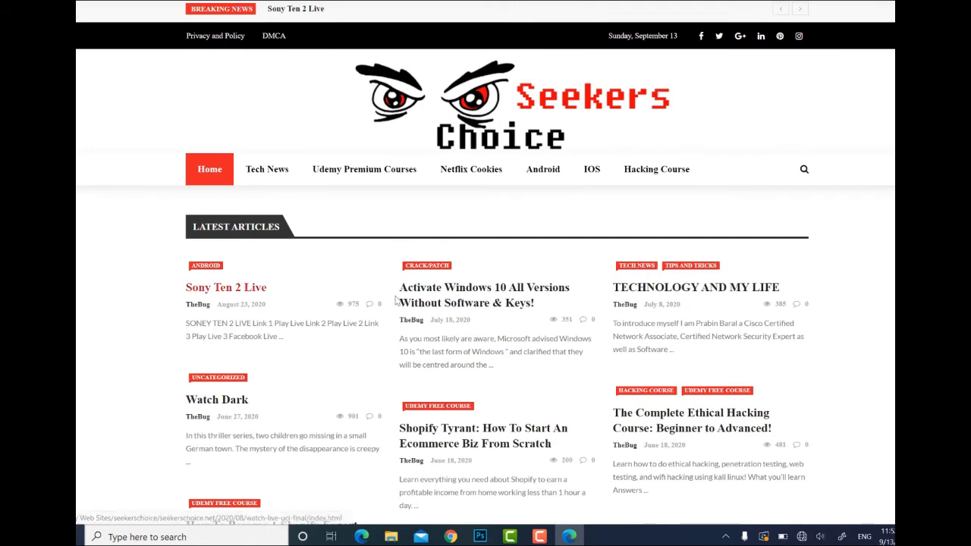
{"action": "scroll", "coordinate": [485, 264], "scroll_direction": "down", "scroll_amount": 5}
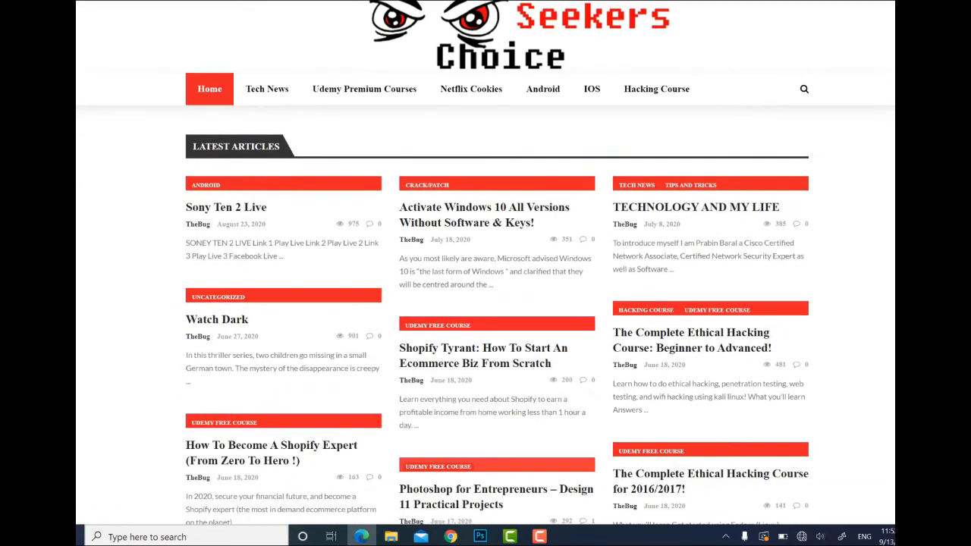
{"action": "scroll", "coordinate": [485, 264], "scroll_direction": "down", "scroll_amount": 6}
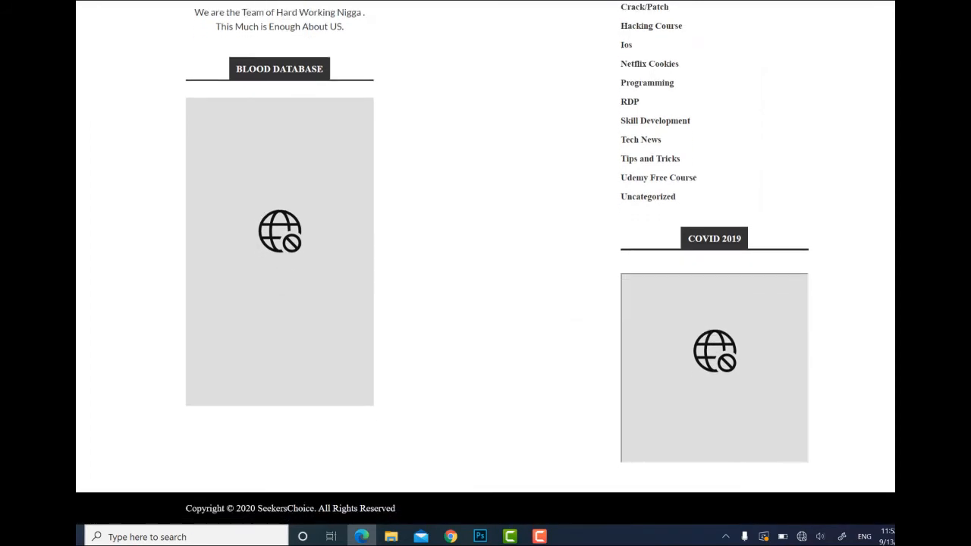
{"action": "scroll", "coordinate": [180, 95], "scroll_direction": "up", "scroll_amount": 1}
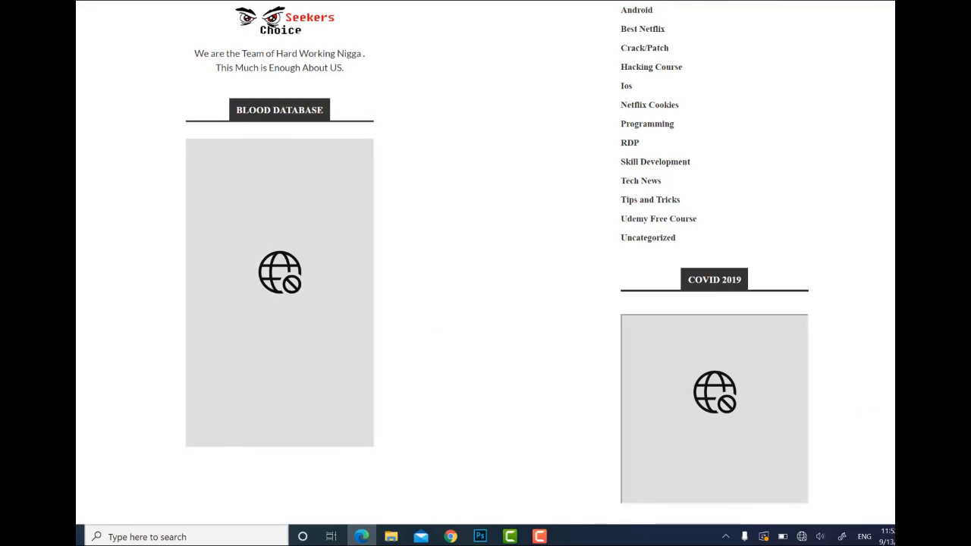
{"action": "scroll", "coordinate": [486, 264], "scroll_direction": "up", "scroll_amount": 10}
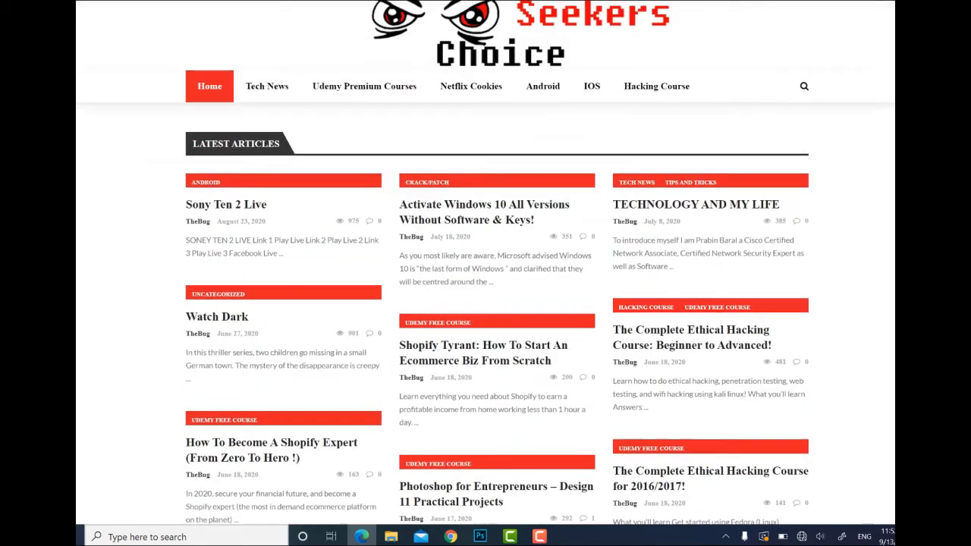
{"action": "scroll", "coordinate": [286, 317], "scroll_direction": "up", "scroll_amount": 1}
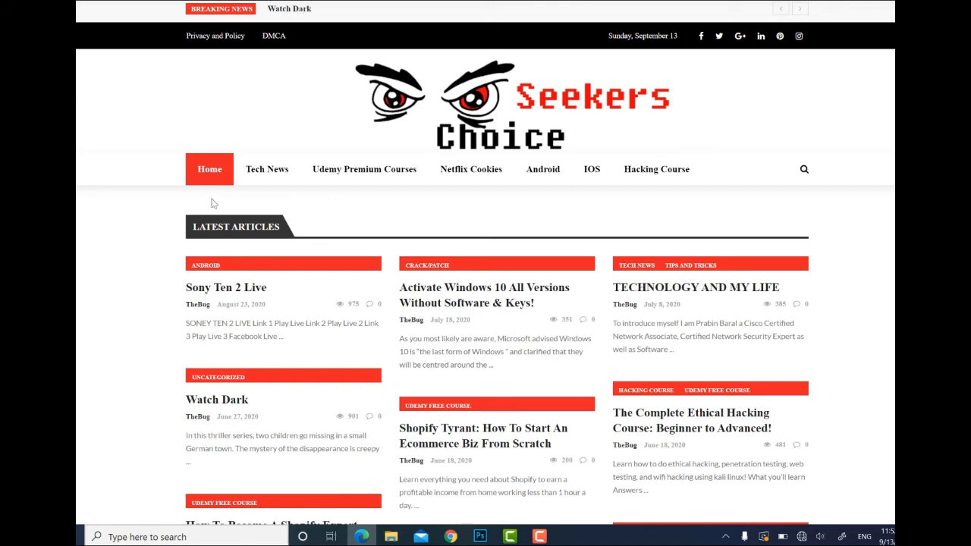
Check the offline Tech News, Udemy Premium Courses, Netflix Cookies, Android, IOS and Hacking Course pages.
{"action": "left_click", "coordinate": [277, 169]}
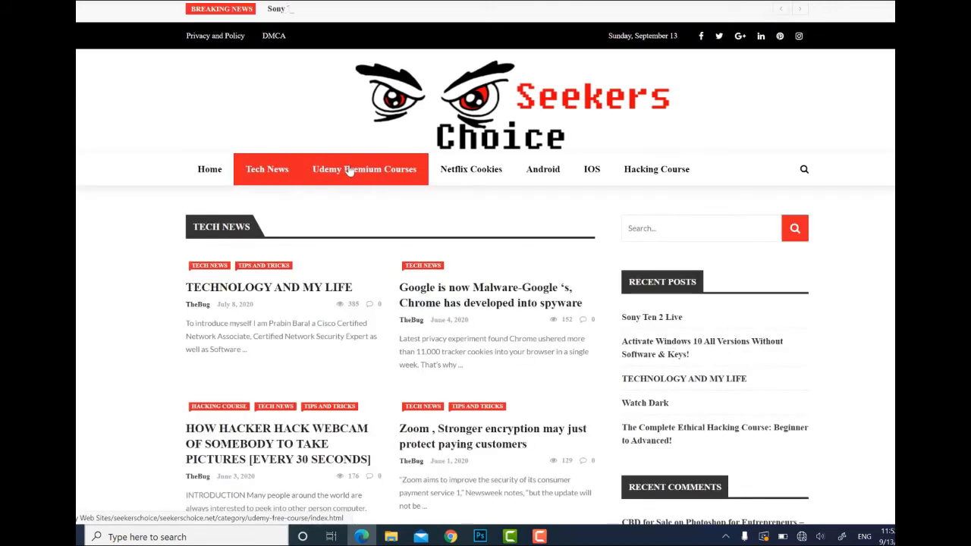
{"action": "left_click", "coordinate": [349, 171]}
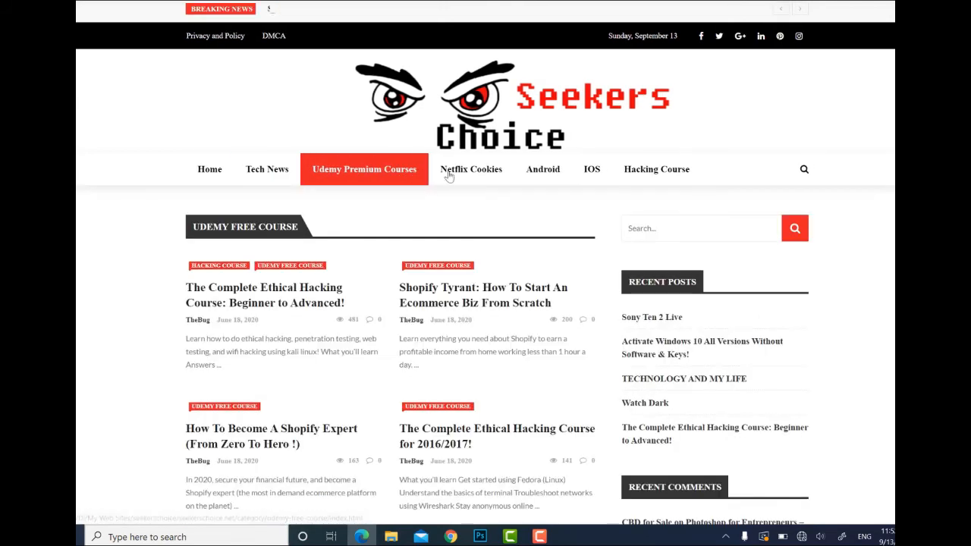
{"action": "left_click", "coordinate": [459, 172]}
{"action": "left_click", "coordinate": [546, 175]}
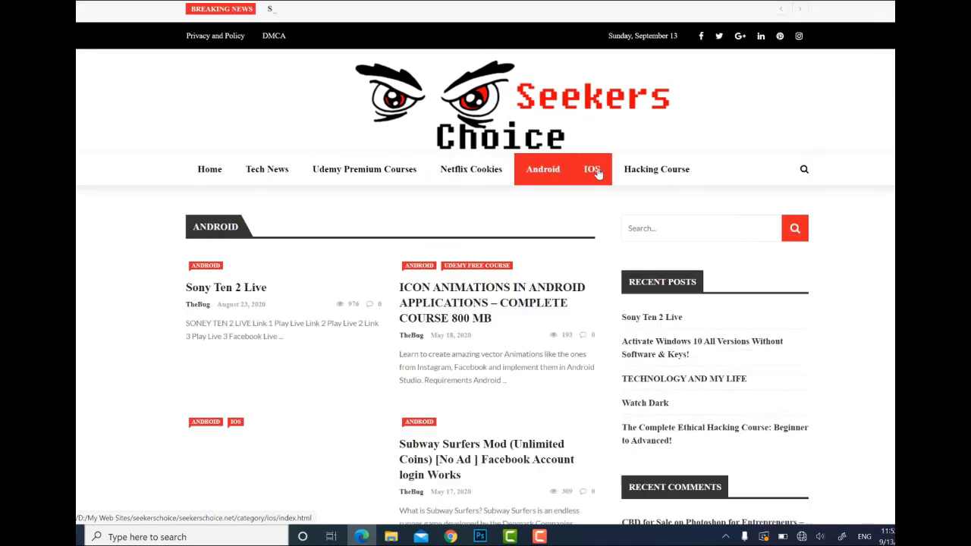
{"action": "left_click", "coordinate": [597, 173]}
{"action": "left_click", "coordinate": [657, 174]}
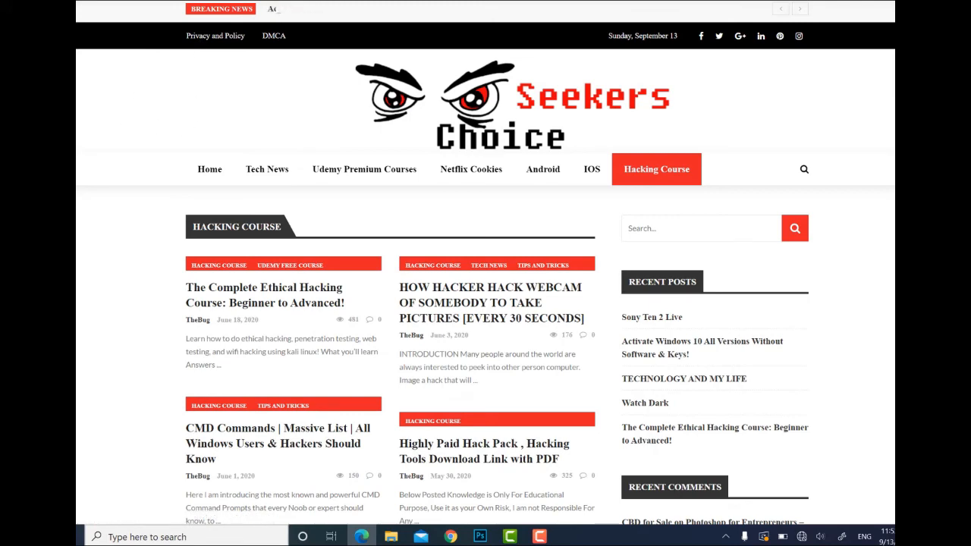
Switch to File Explorer and check the contents of the mirrored site's wp-admin, category and 2020 folders.
{"action": "key", "text": "alt+Tab"}
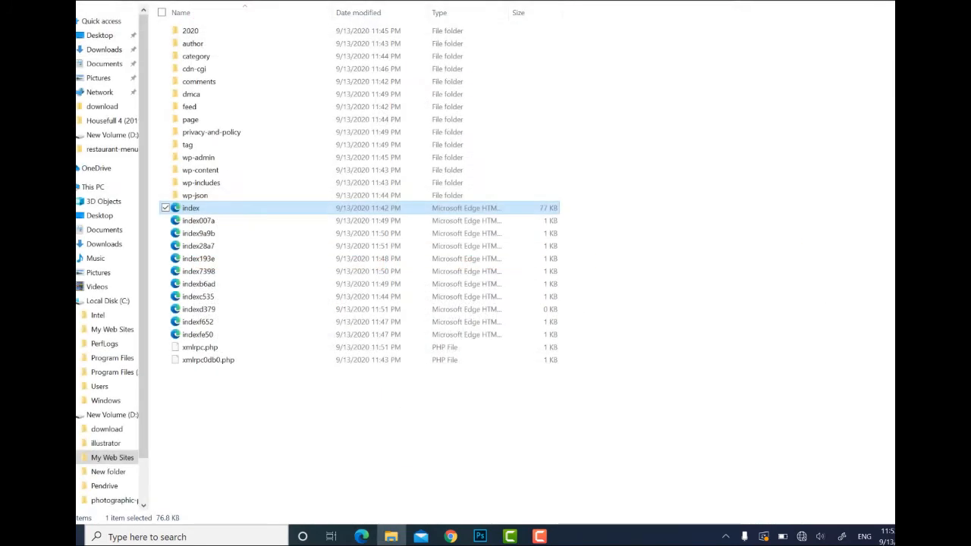
{"action": "left_click", "coordinate": [259, 444]}
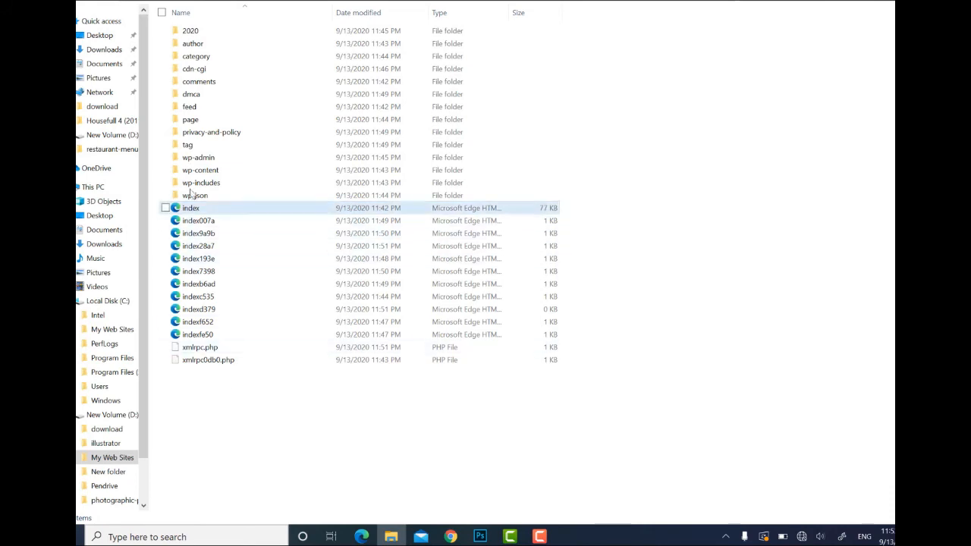
{"action": "double_click", "coordinate": [197, 158]}
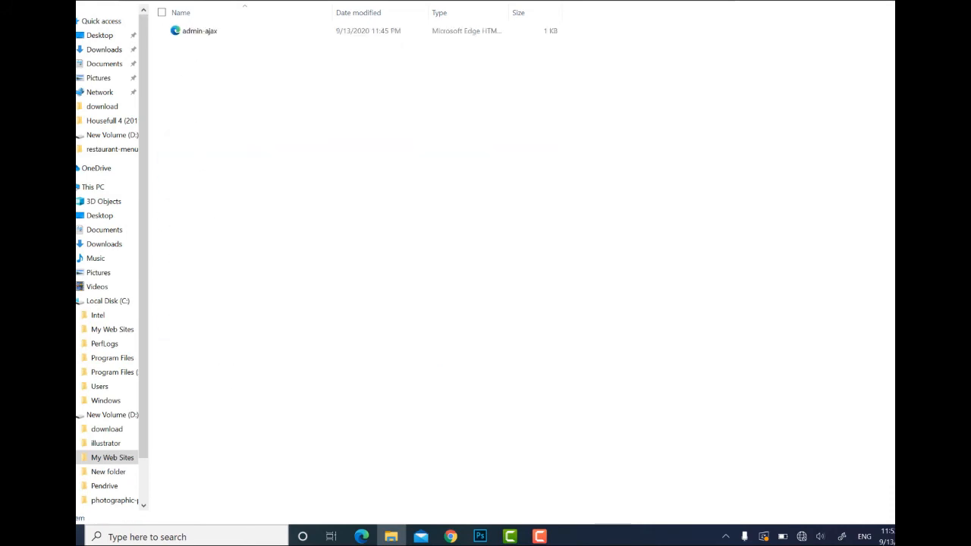
{"action": "key", "text": "alt+Left"}
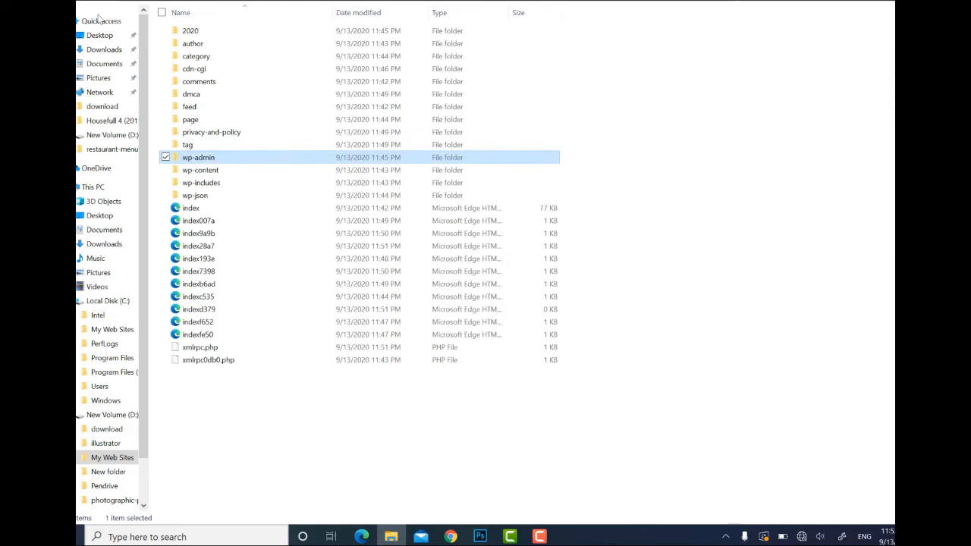
{"action": "double_click", "coordinate": [191, 61]}
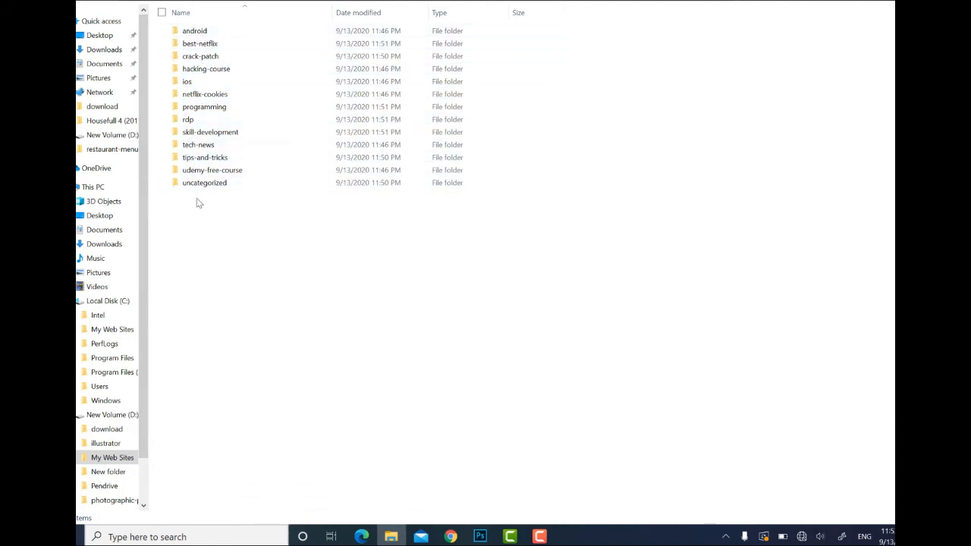
{"action": "left_click", "coordinate": [85, 2]}
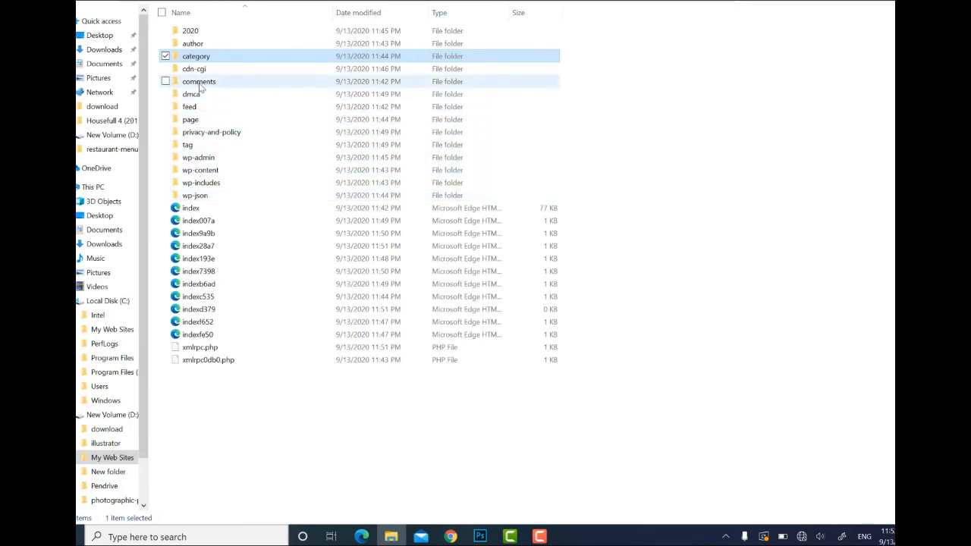
{"action": "double_click", "coordinate": [195, 32]}
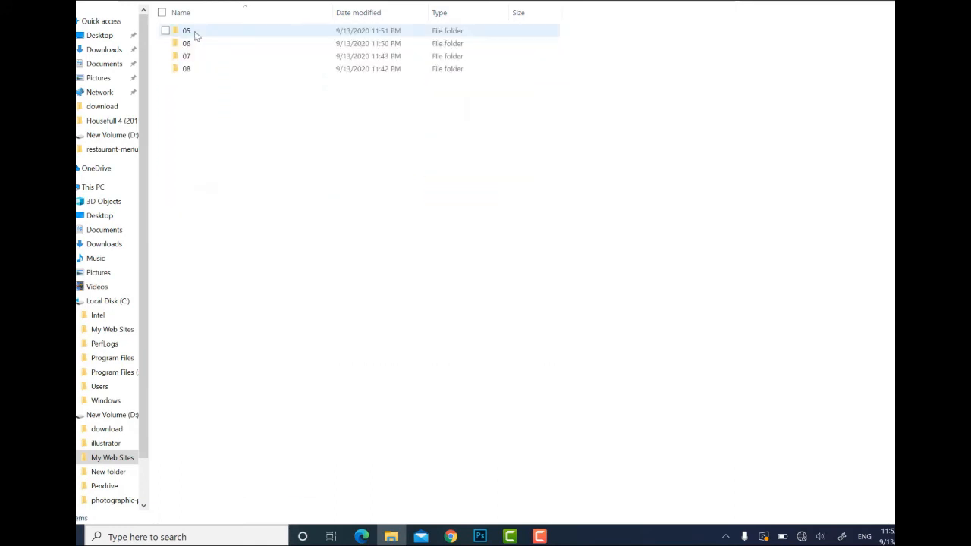
{"action": "key", "text": "alt+Left"}
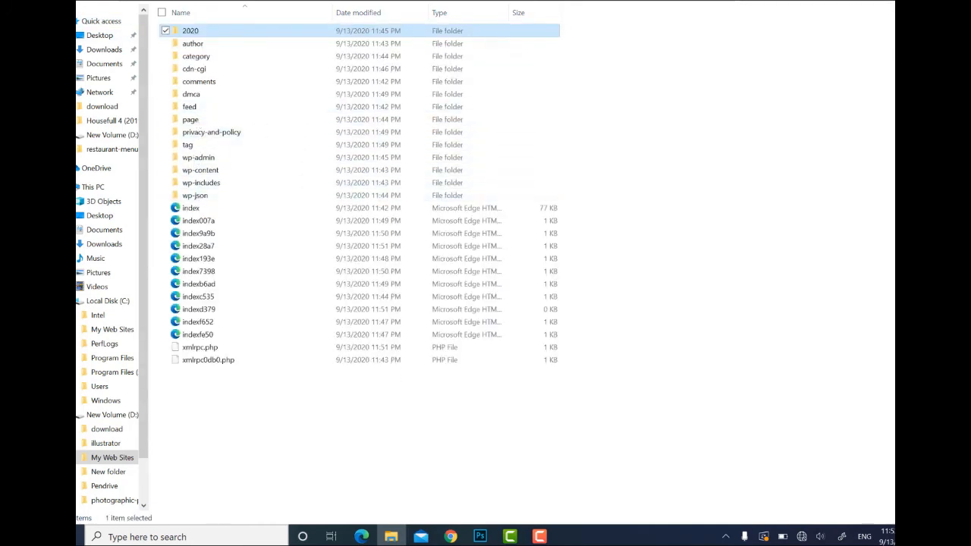
Look over the parent seekerschoice folder, then reopen seekerschoice.net and check its privacy-and-policy folder.
{"action": "key", "text": "alt+Left"}
{"action": "left_click", "coordinate": [233, 293]}
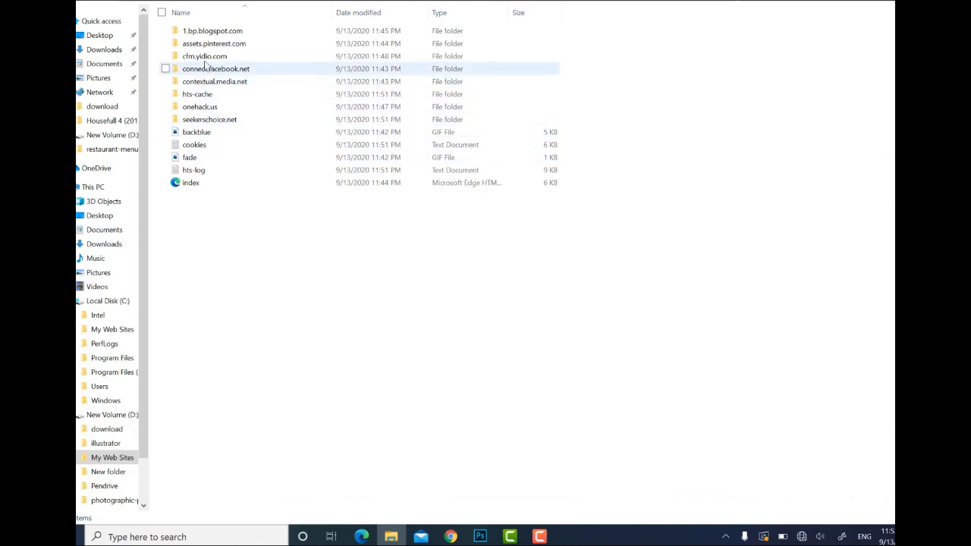
{"action": "double_click", "coordinate": [201, 120]}
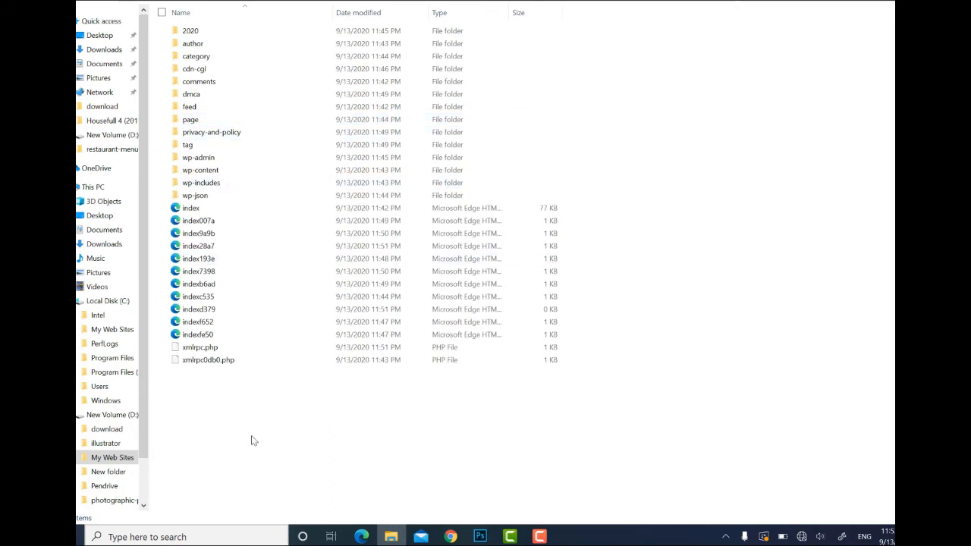
{"action": "double_click", "coordinate": [208, 132]}
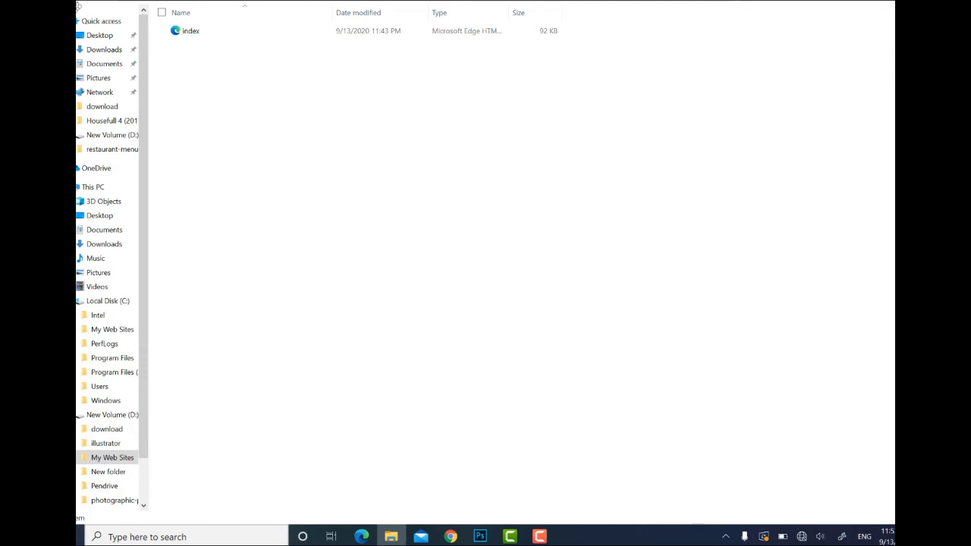
{"action": "left_click", "coordinate": [84, 34]}
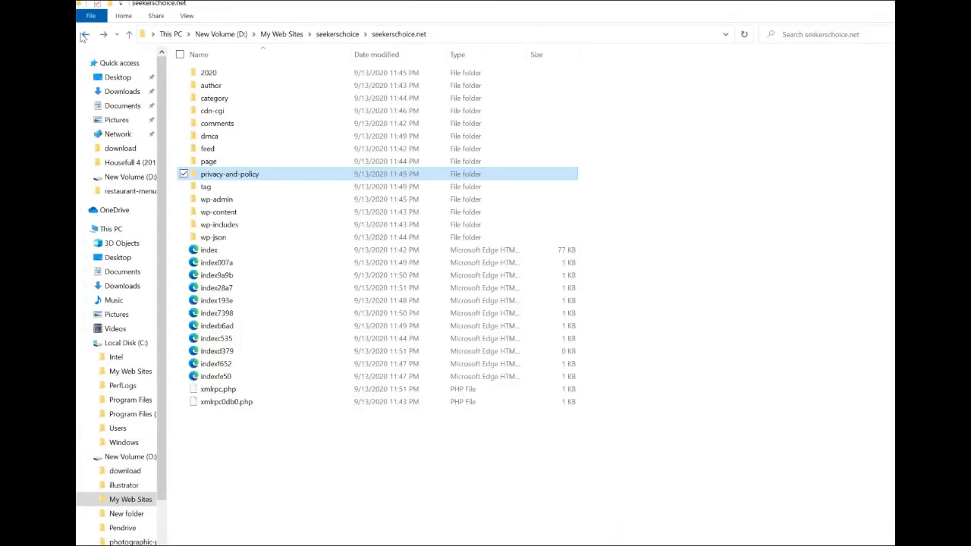
{"action": "left_click", "coordinate": [261, 506]}
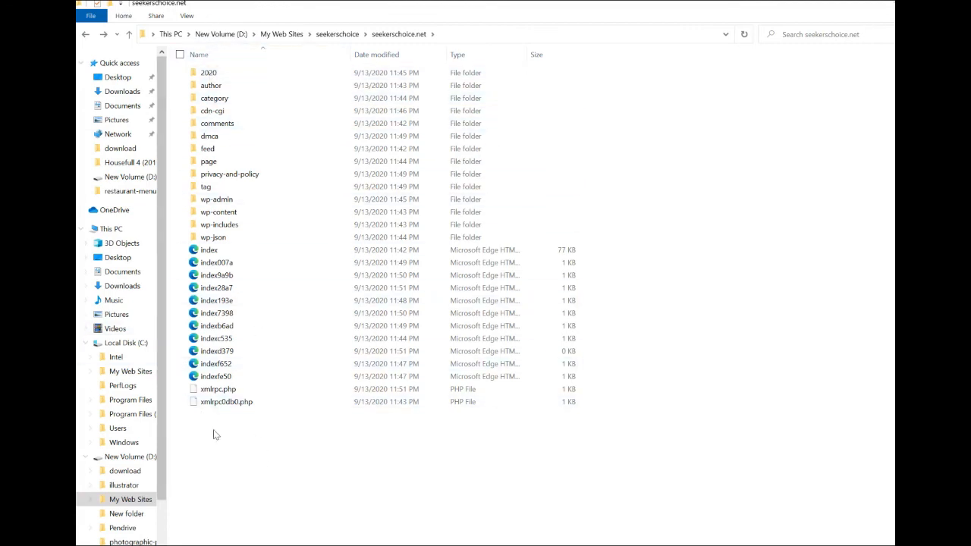
Select all files and folders in the seekerschoice.net folder, clear the selection and leave the folder.
{"action": "left_click_drag", "start_coordinate": [217, 440], "coordinate": [244, 84]}
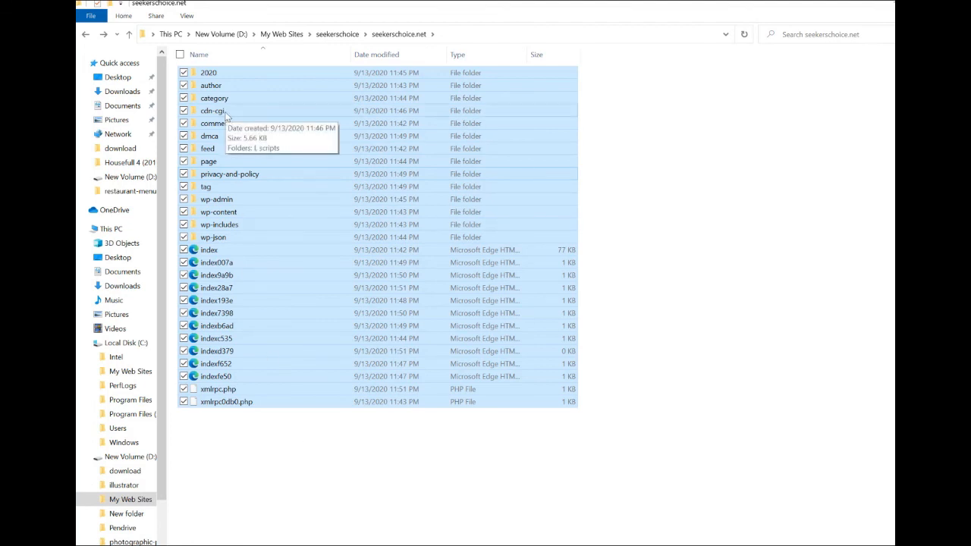
{"action": "left_click", "coordinate": [210, 431]}
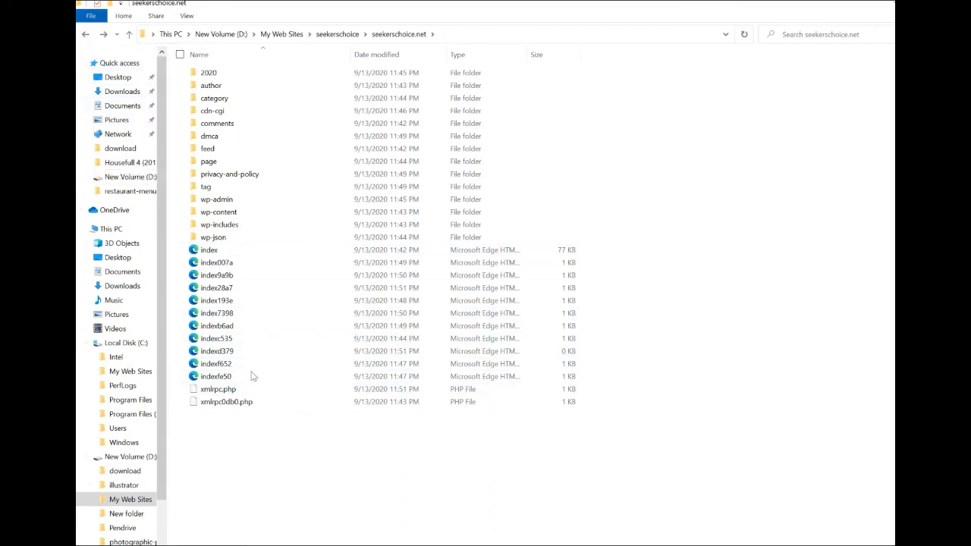
{"action": "left_click", "coordinate": [86, 36]}
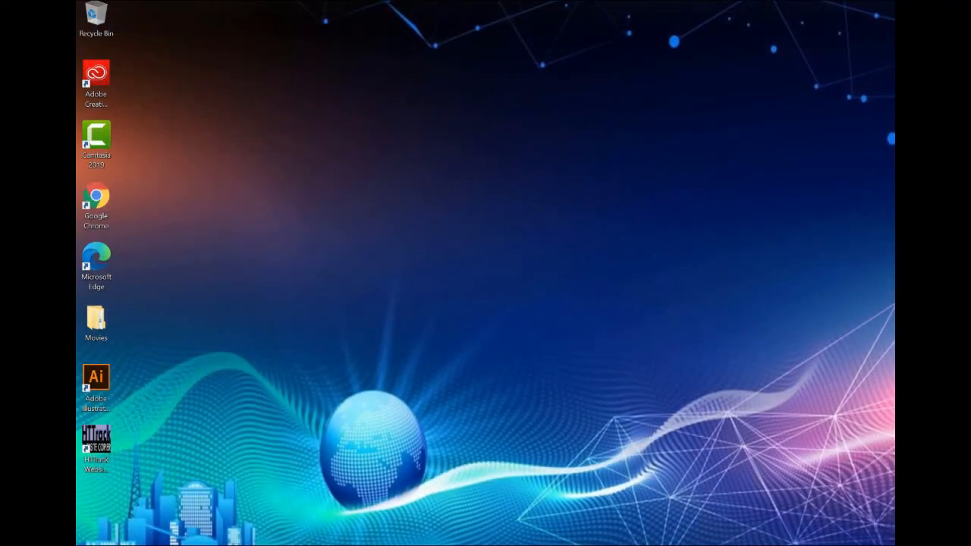
Switch to Chrome and look over the techcomnepal.com home page and its web address.
{"action": "mouse_move", "coordinate": [471, 543]}
{"action": "left_click", "coordinate": [540, 506]}
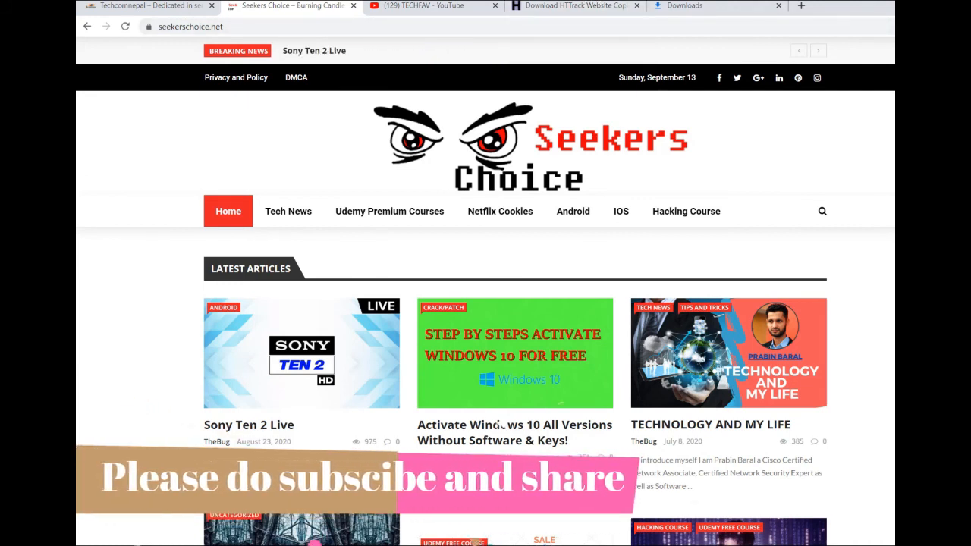
{"action": "left_click", "coordinate": [133, 4]}
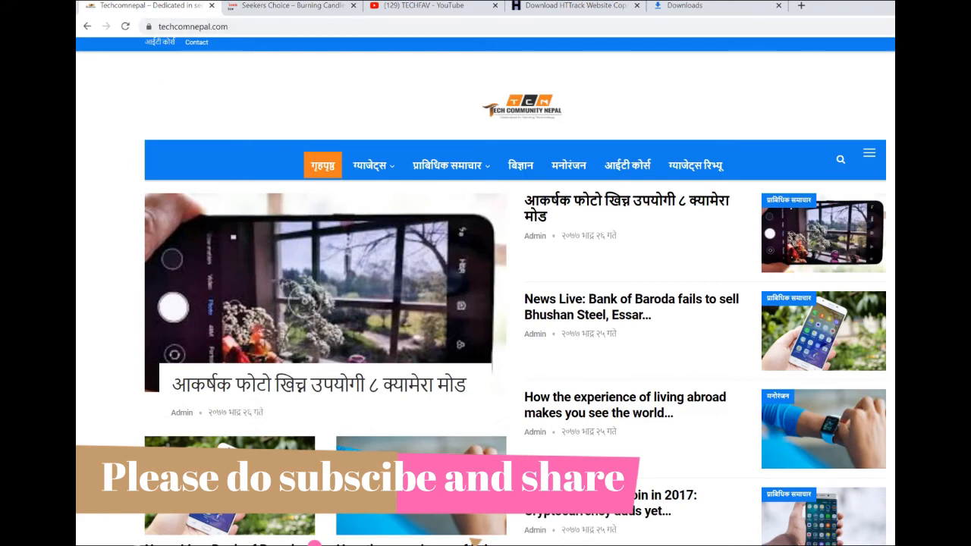
{"action": "scroll", "coordinate": [497, 423], "scroll_direction": "down", "scroll_amount": 1}
{"action": "scroll", "coordinate": [486, 291], "scroll_direction": "up", "scroll_amount": 1}
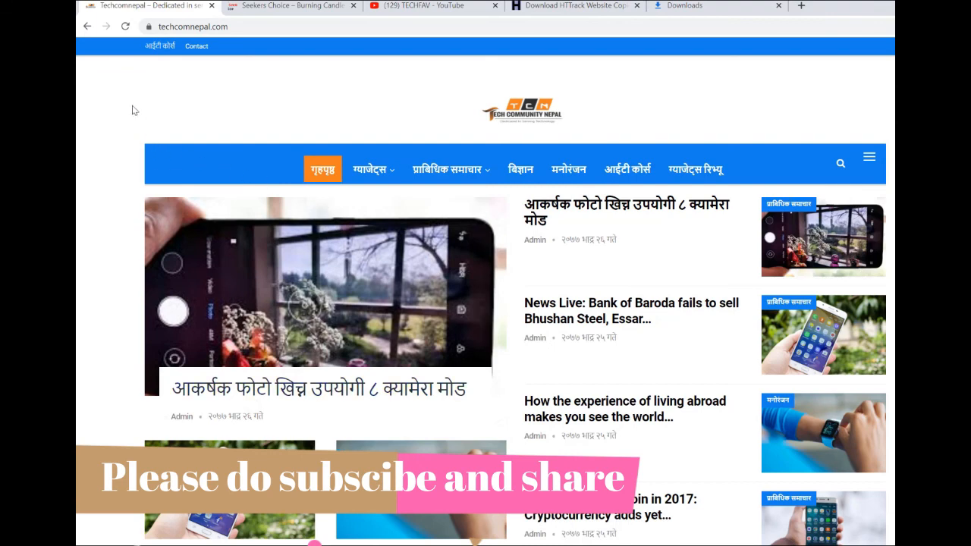
{"action": "left_click_drag", "start_coordinate": [244, 28], "coordinate": [162, 27]}
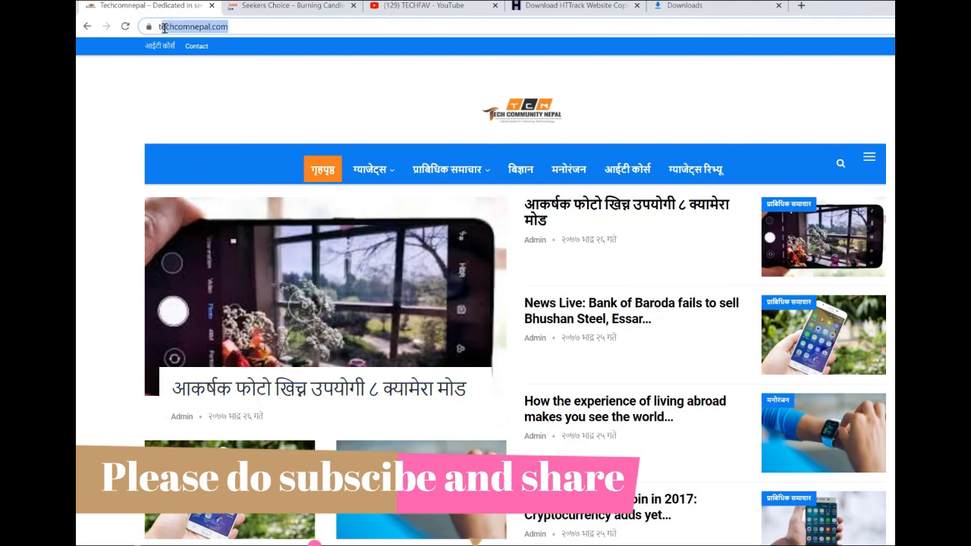
{"action": "left_click_drag", "start_coordinate": [314, 28], "coordinate": [127, 35]}
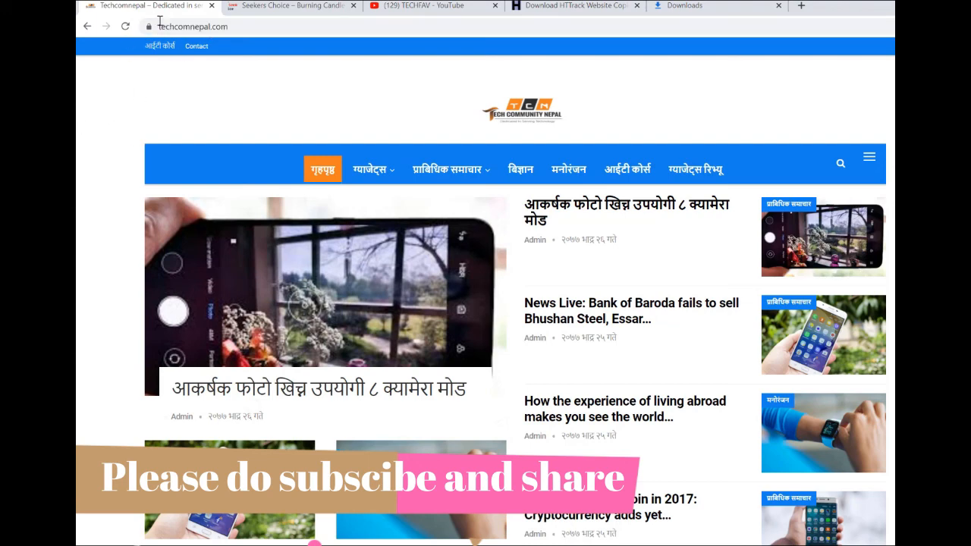
Try to open the Udemy Premium Courses page on the live seekerschoice.net while offline, then return to the techcomnepal.com page.
{"action": "left_click", "coordinate": [254, 5]}
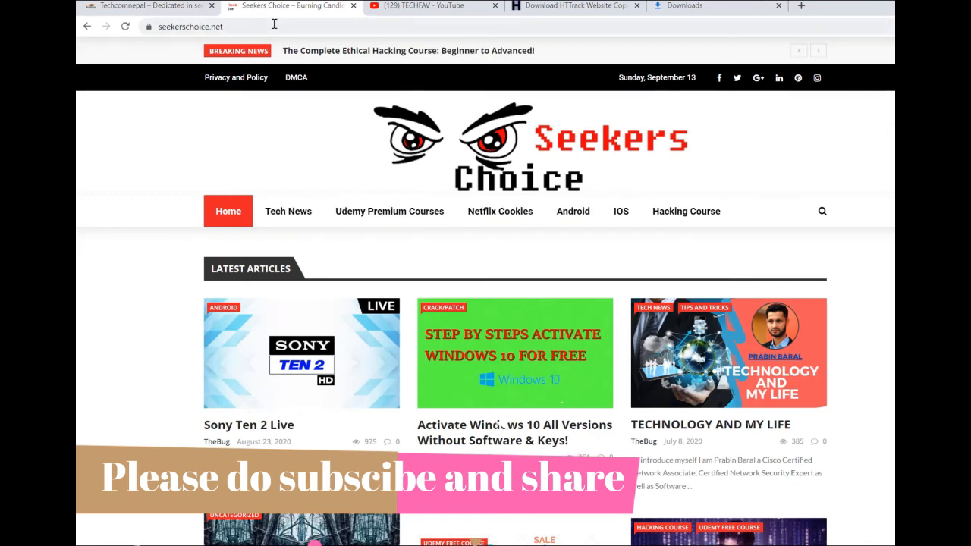
{"action": "left_click", "coordinate": [367, 219]}
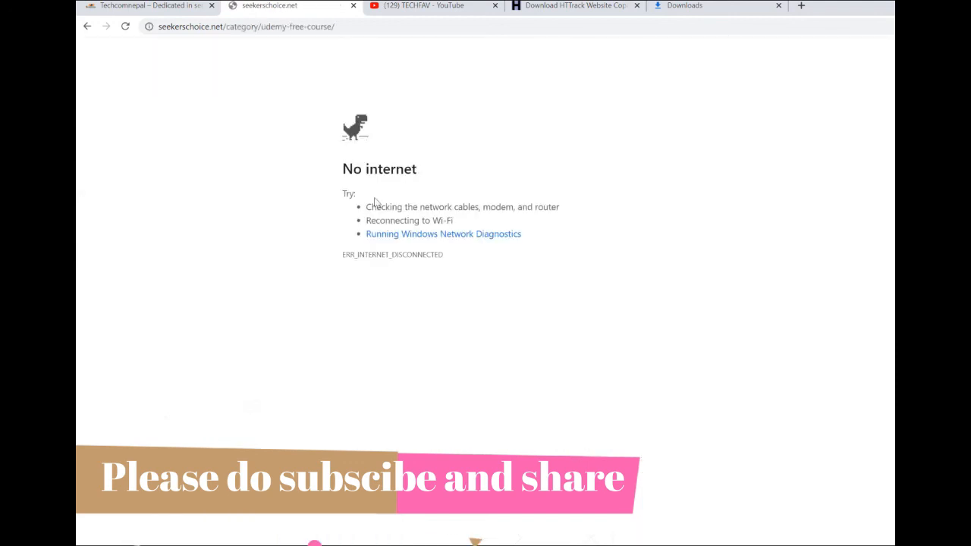
{"action": "left_click", "coordinate": [99, 6]}
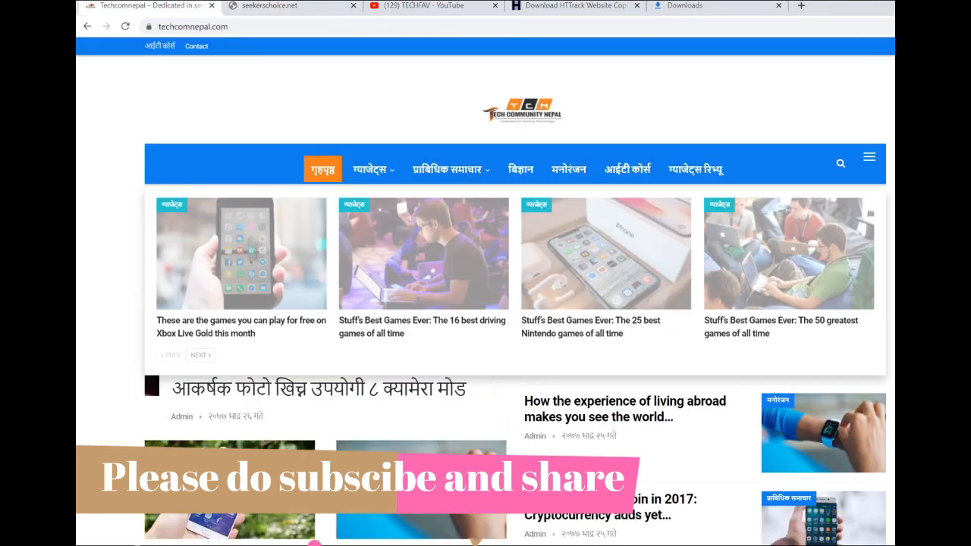
Connect the computer to the Cisco19514 Wi-Fi network.
{"action": "left_click", "coordinate": [849, 540]}
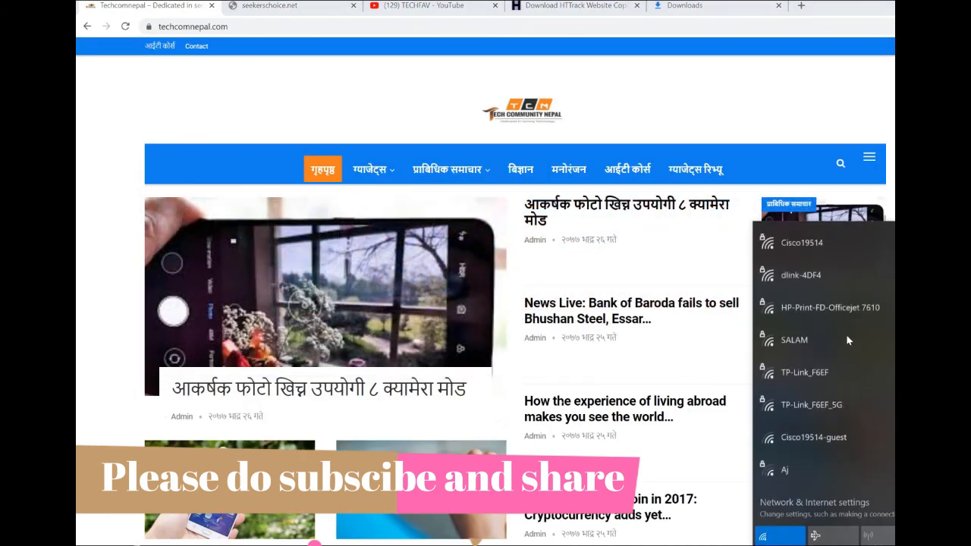
{"action": "left_click", "coordinate": [804, 241]}
{"action": "left_click", "coordinate": [881, 296]}
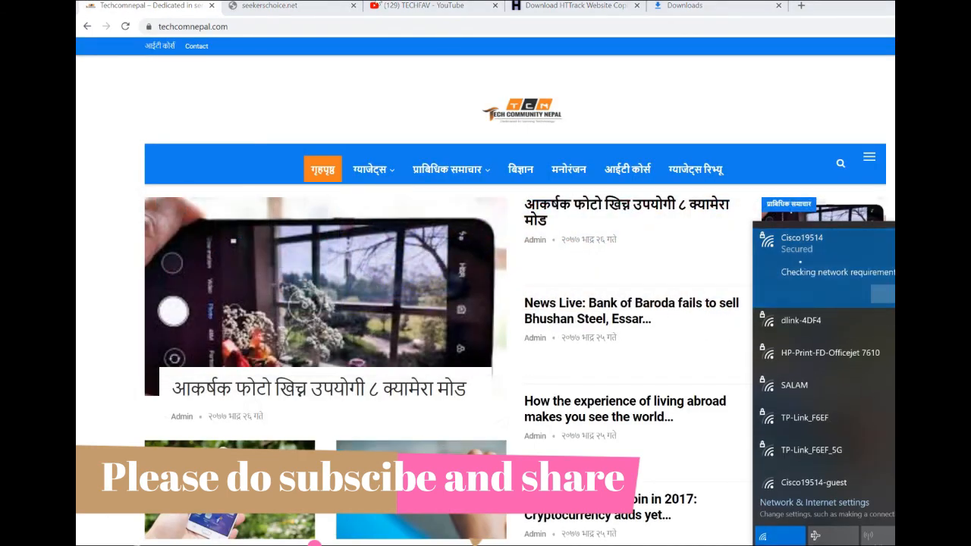
Return to the live seekerschoice.net home page and look over its latest articles.
{"action": "left_click", "coordinate": [289, 6]}
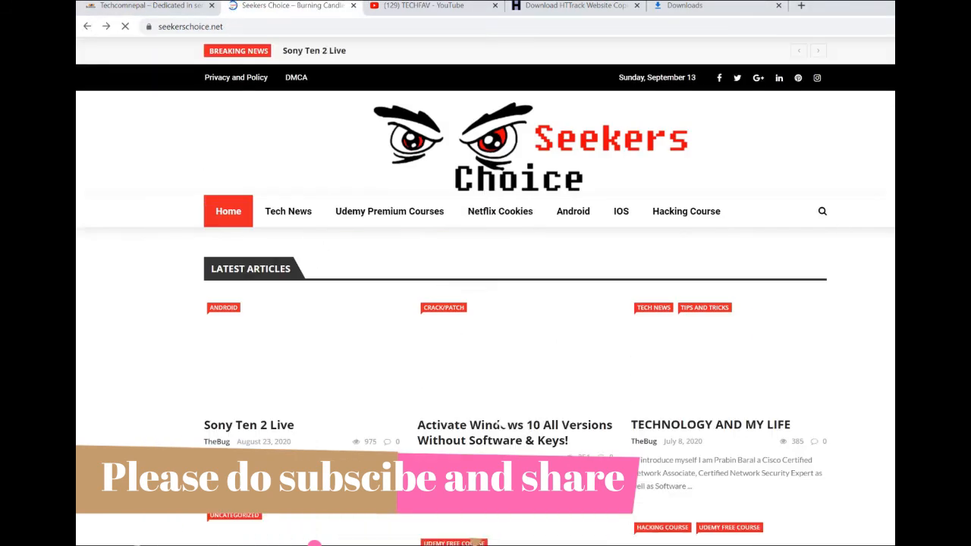
{"action": "scroll", "coordinate": [500, 425], "scroll_direction": "down", "scroll_amount": 2}
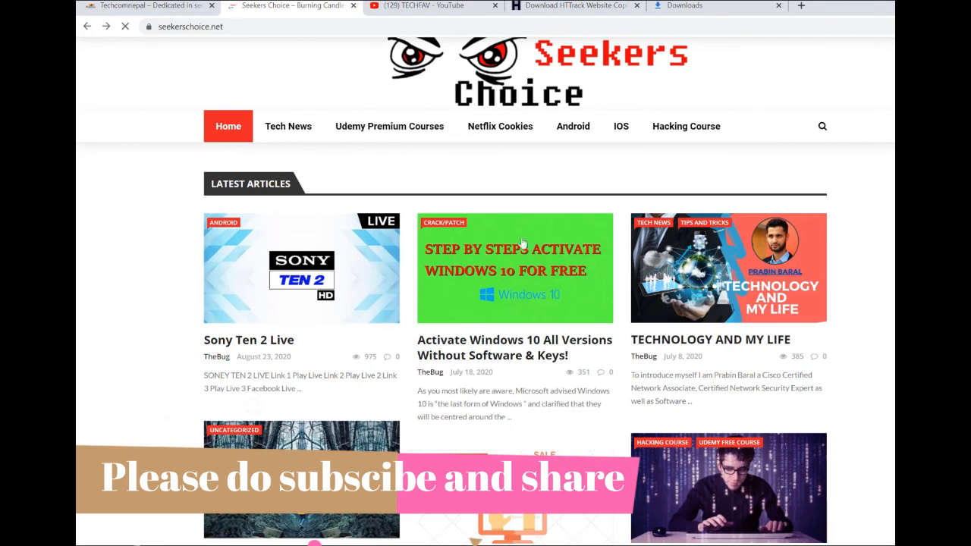